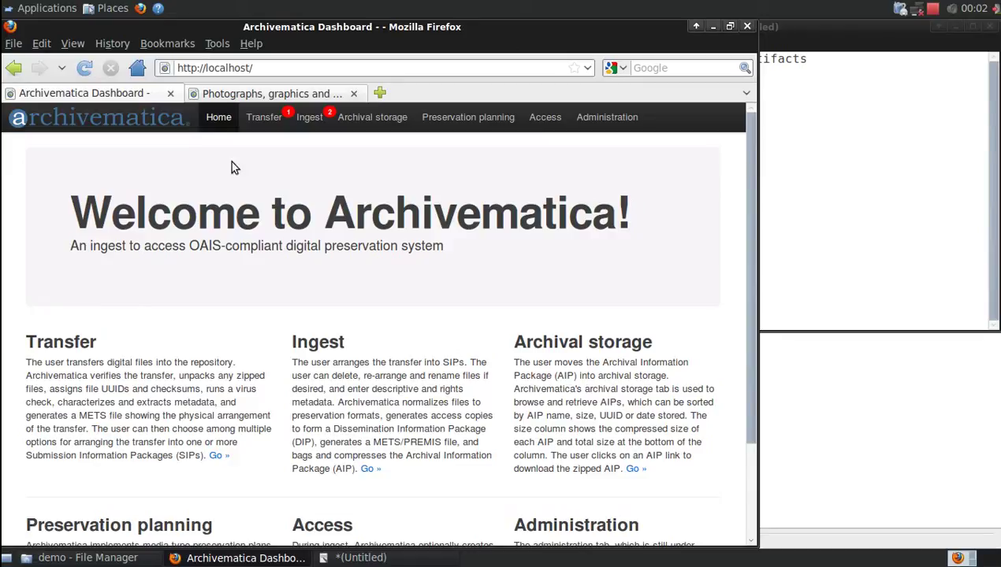
# - List the Photographs, OfficeDocs and Multimedia transfers, then switch to the File Manager's demo home folder
pyautogui.click(265, 120)
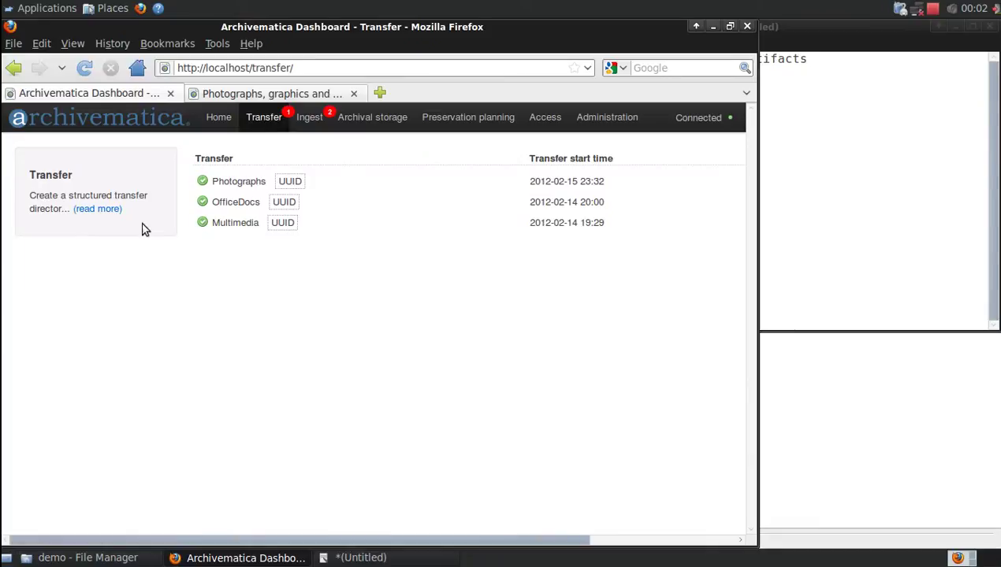
pyautogui.click(70, 559)
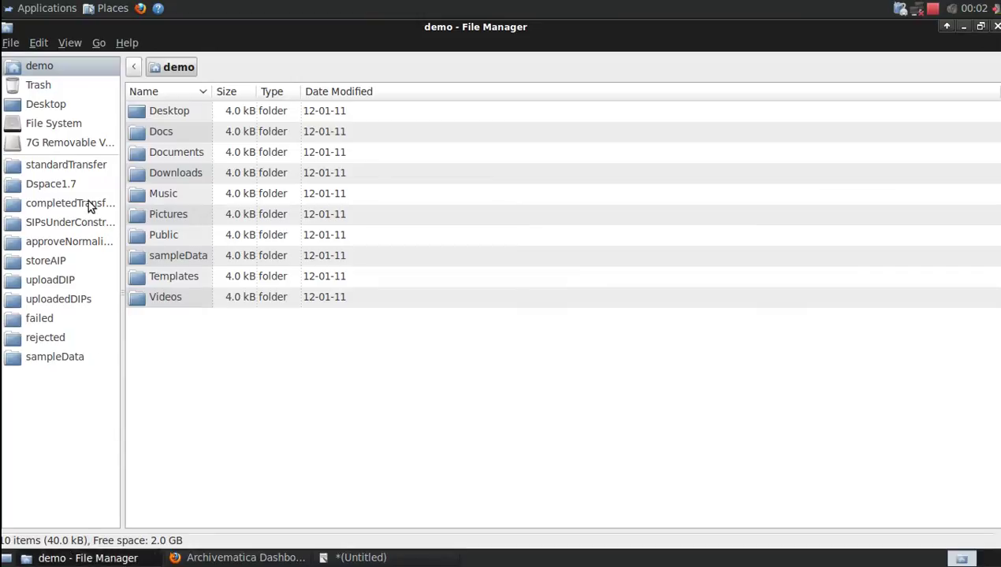
# - Copy the Photographs folder from sampleData/SampleTransfers for pasting into the standardTransfer watched folder
pyautogui.click(54, 356)
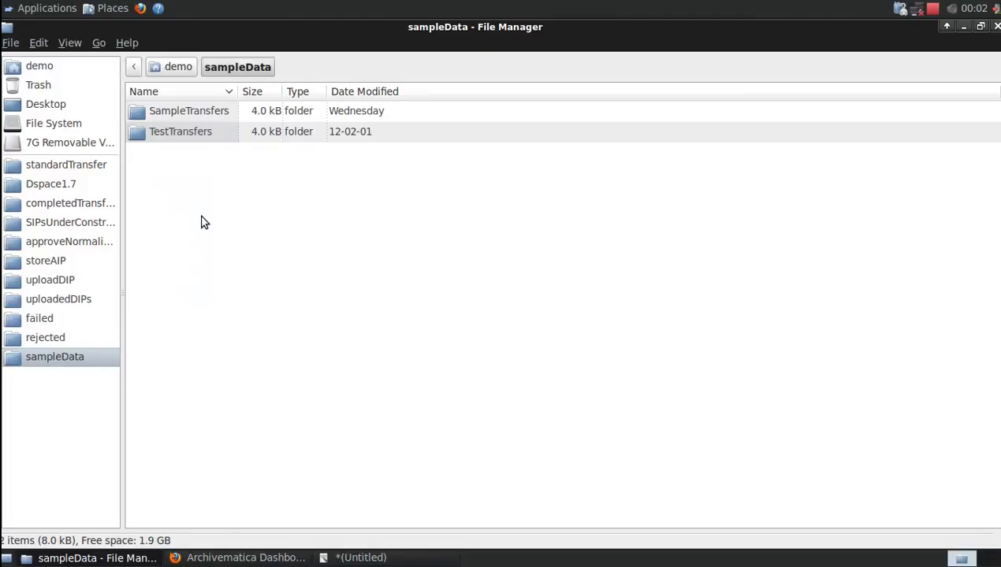
pyautogui.click(229, 114)
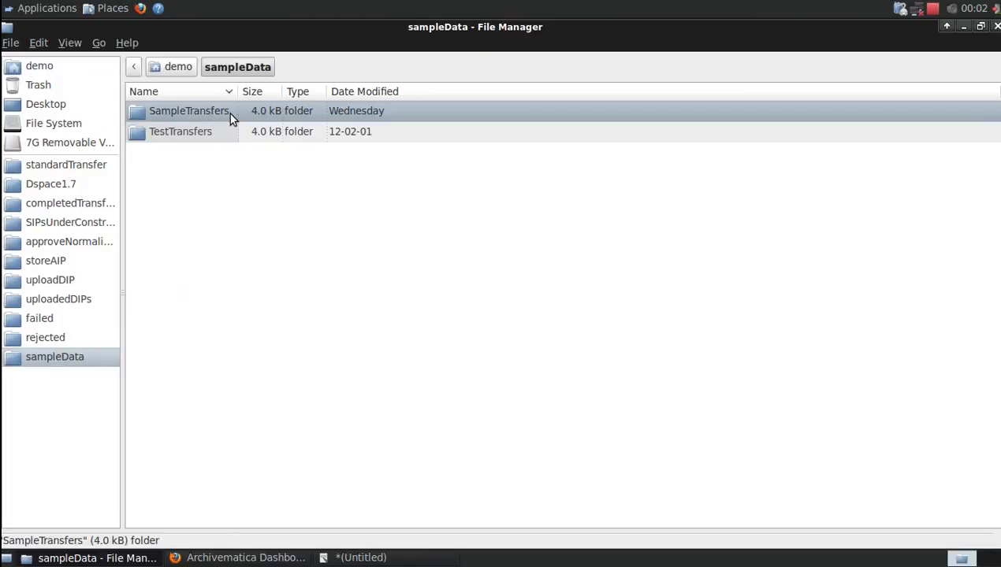
pyautogui.doubleClick(229, 112)
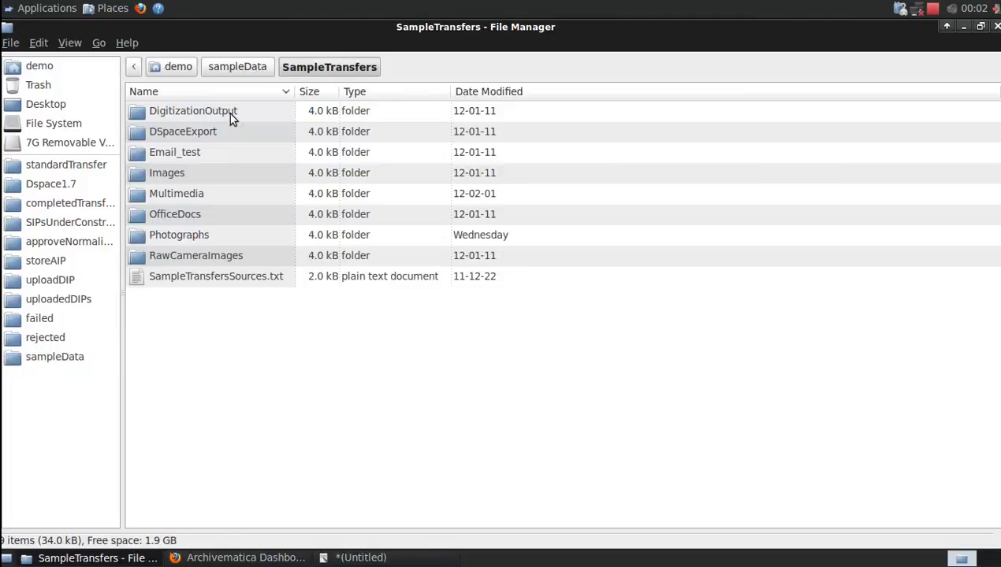
pyautogui.rightClick(196, 238)
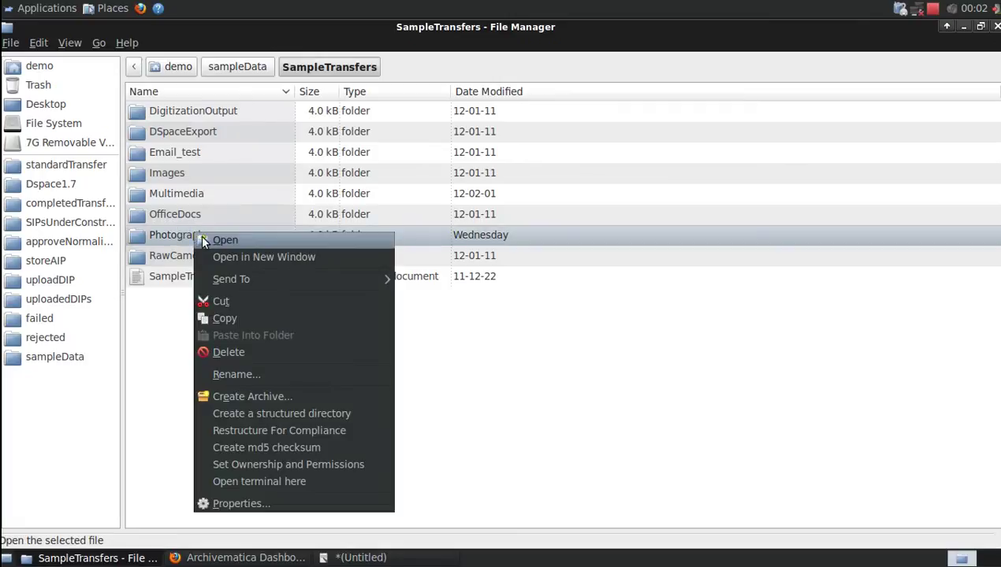
pyautogui.click(226, 320)
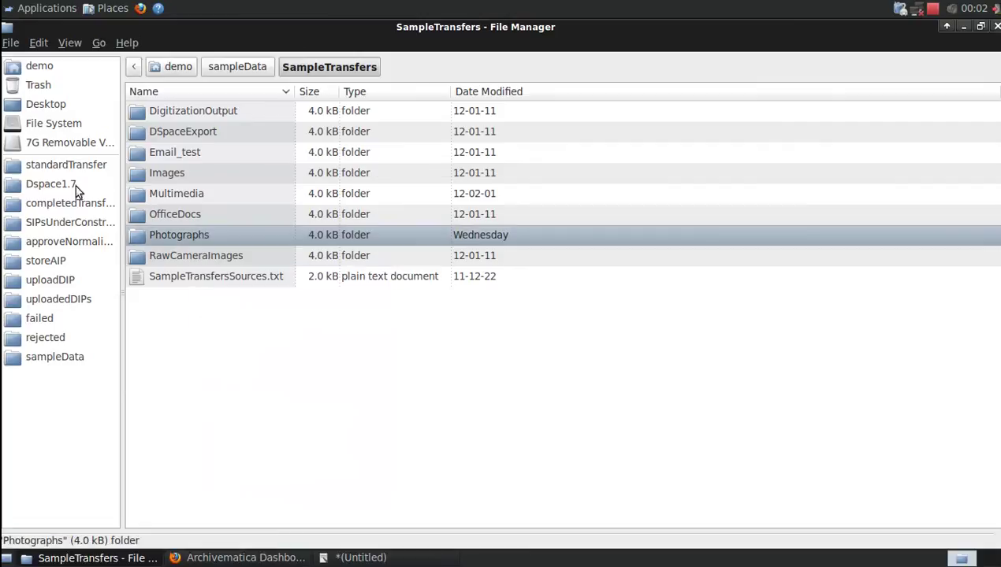
pyautogui.click(65, 164)
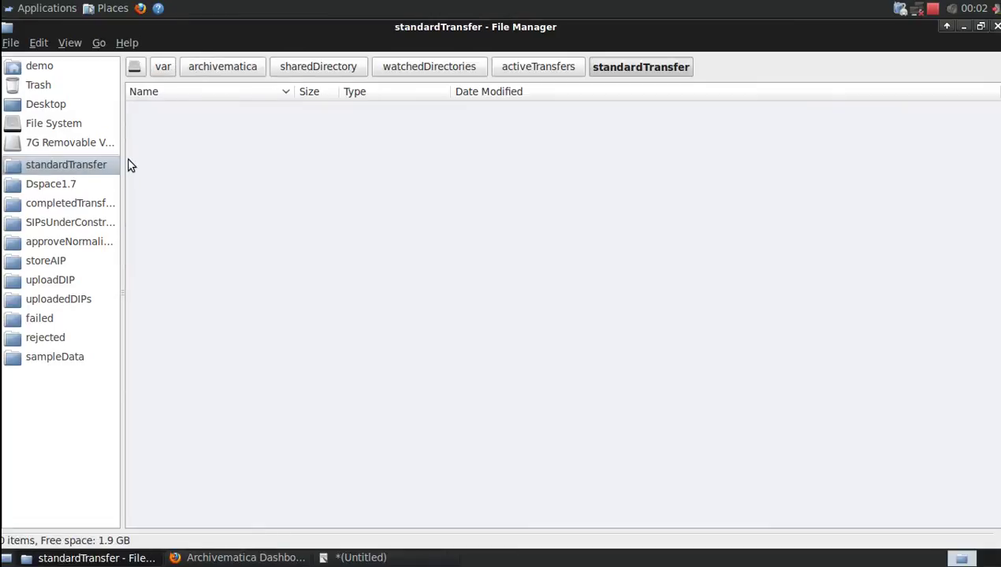
pyautogui.rightClick(243, 167)
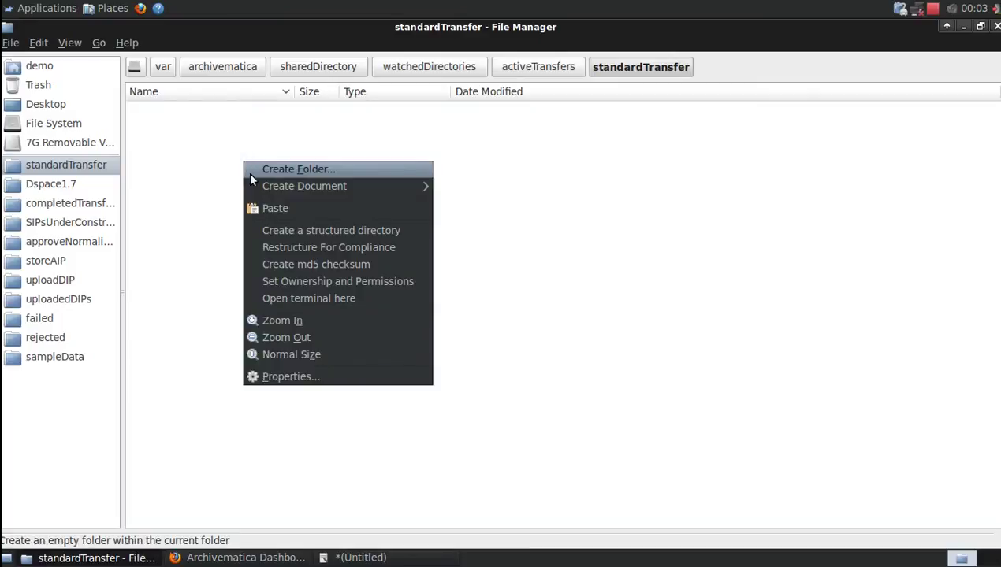
# - Paste Photographs into standardTransfer and open its metadata/submissionDocumentation folder
pyautogui.click(268, 210)
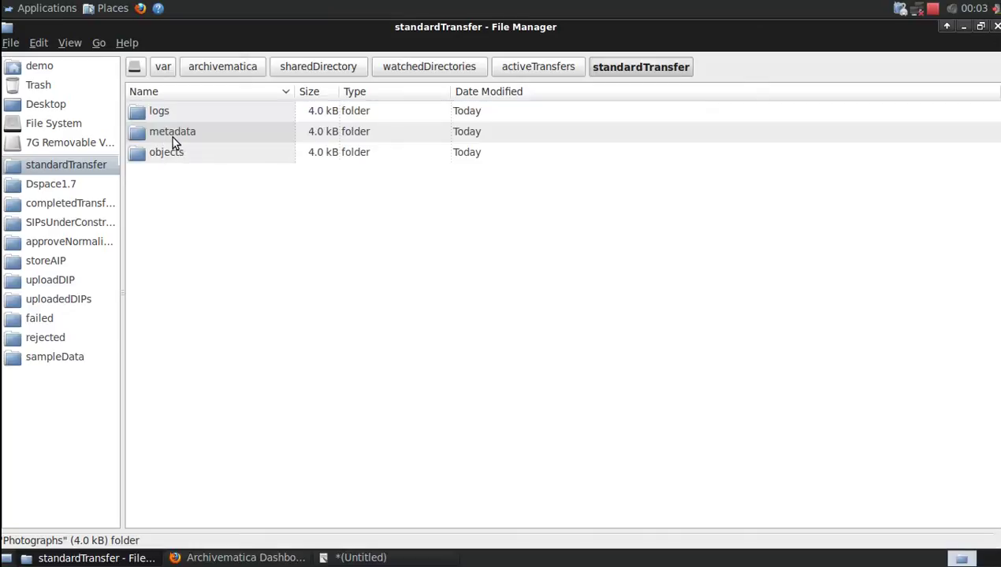
pyautogui.doubleClick(172, 134)
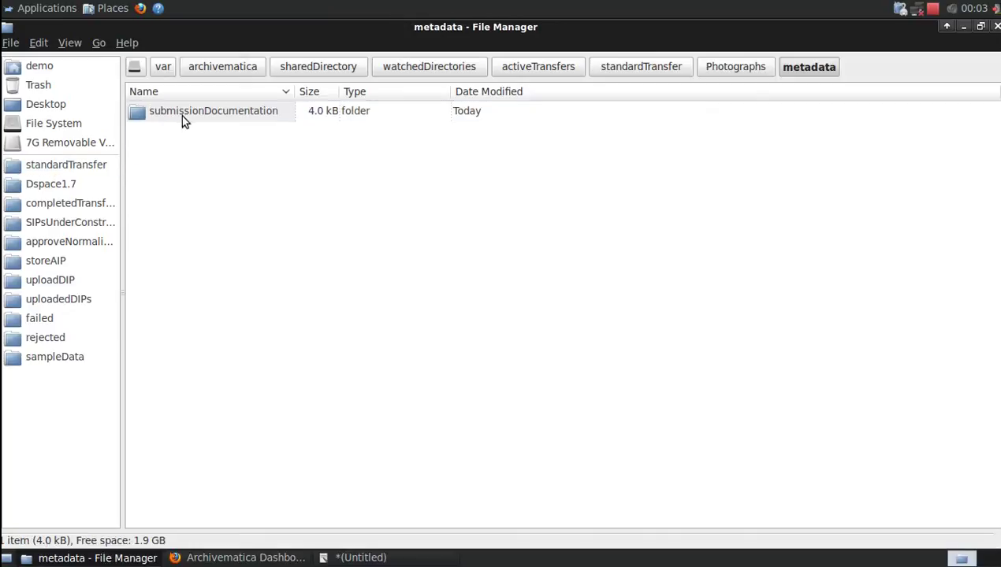
pyautogui.doubleClick(180, 115)
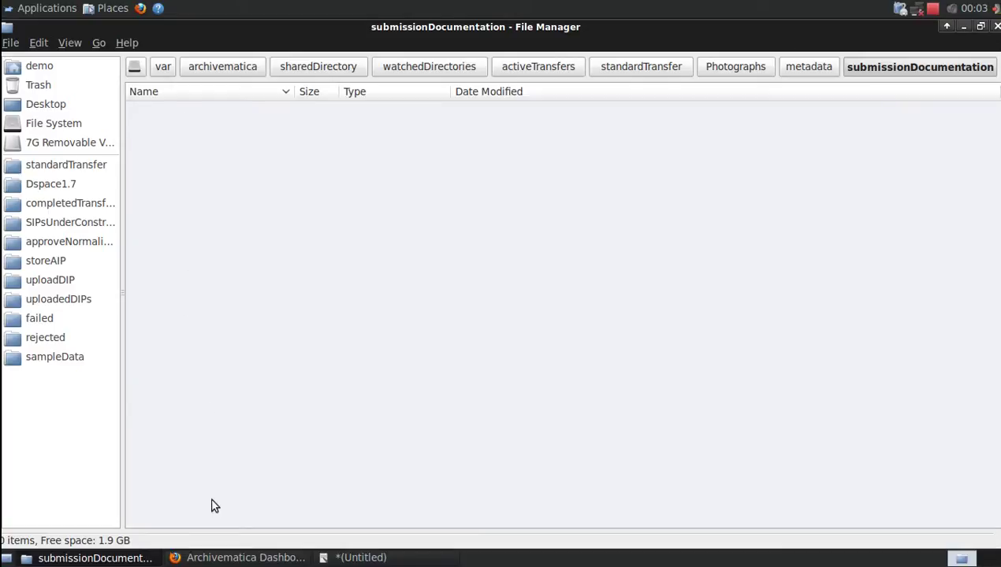
# - Reload the Transfer list and mark the new Photographs transfer as Transfer complete
pyautogui.click(219, 557)
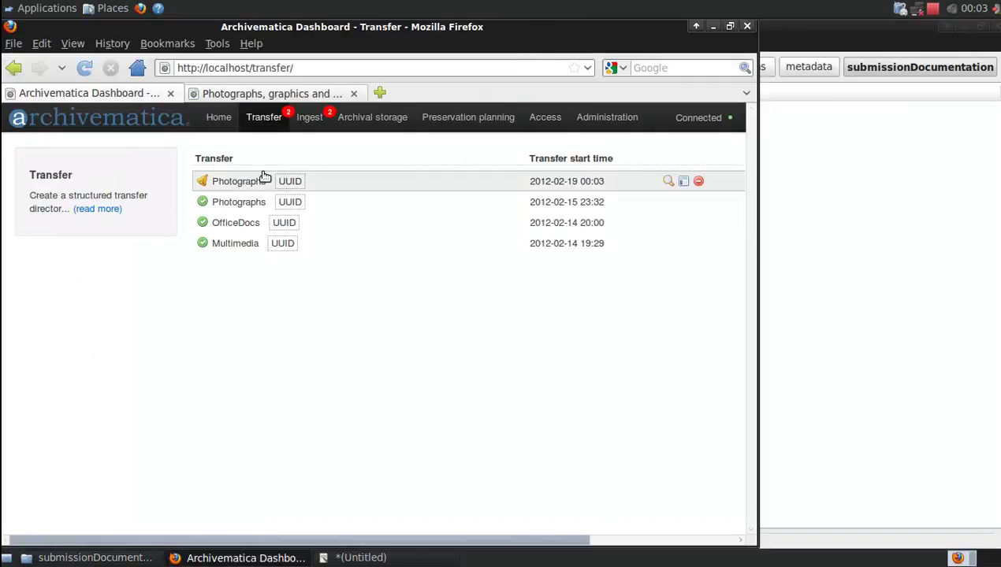
pyautogui.click(257, 119)
pyautogui.click(112, 208)
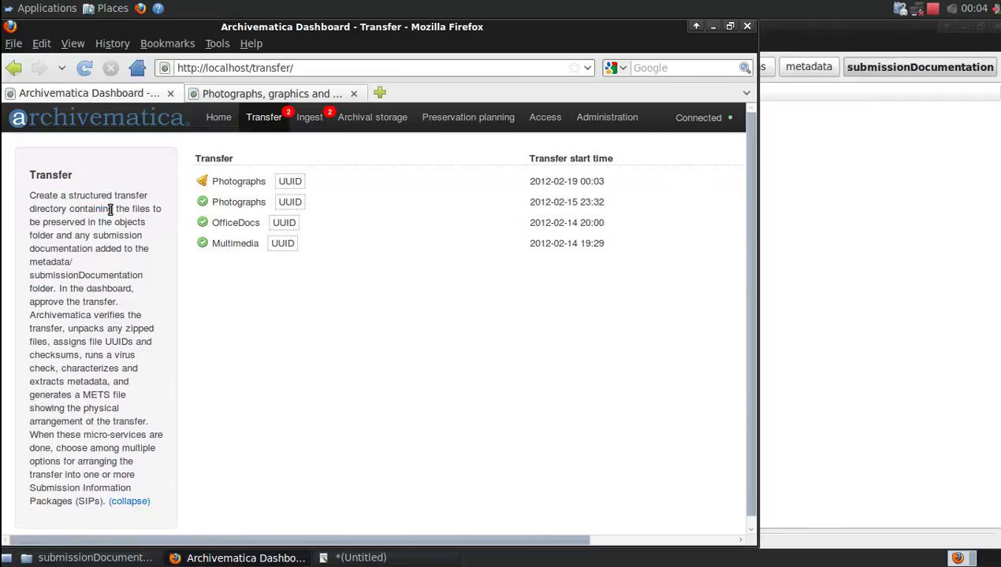
pyautogui.click(668, 182)
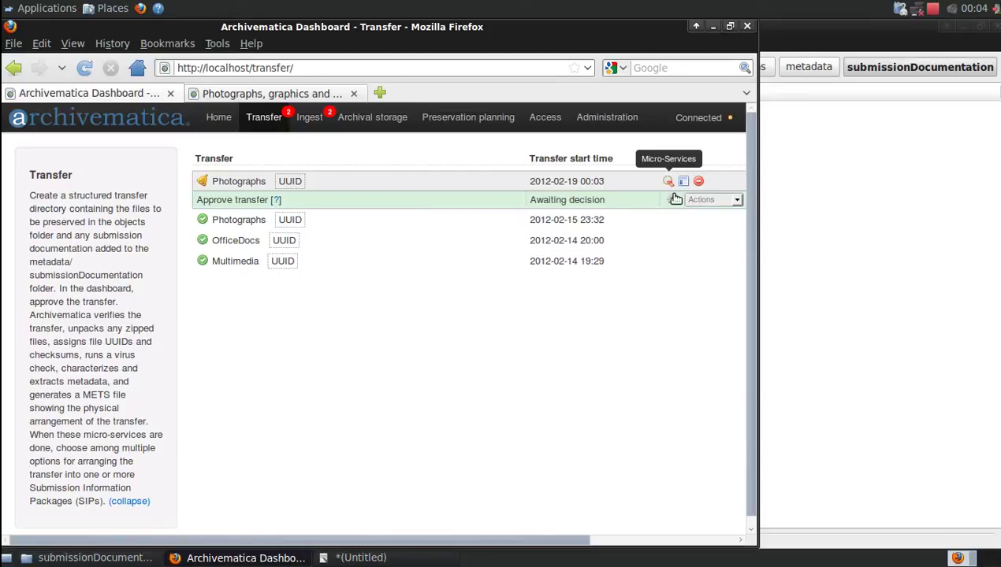
pyautogui.click(737, 202)
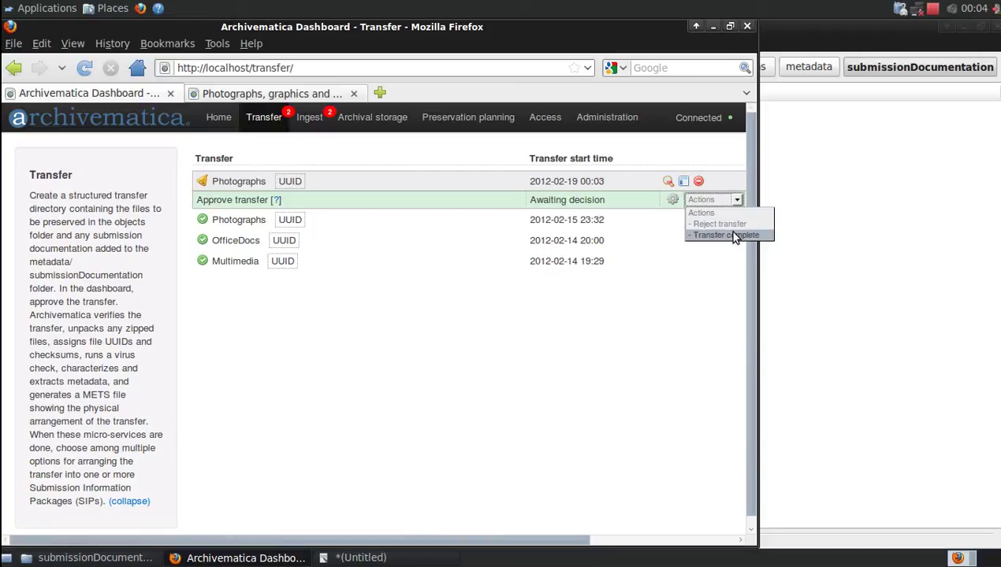
pyautogui.click(734, 236)
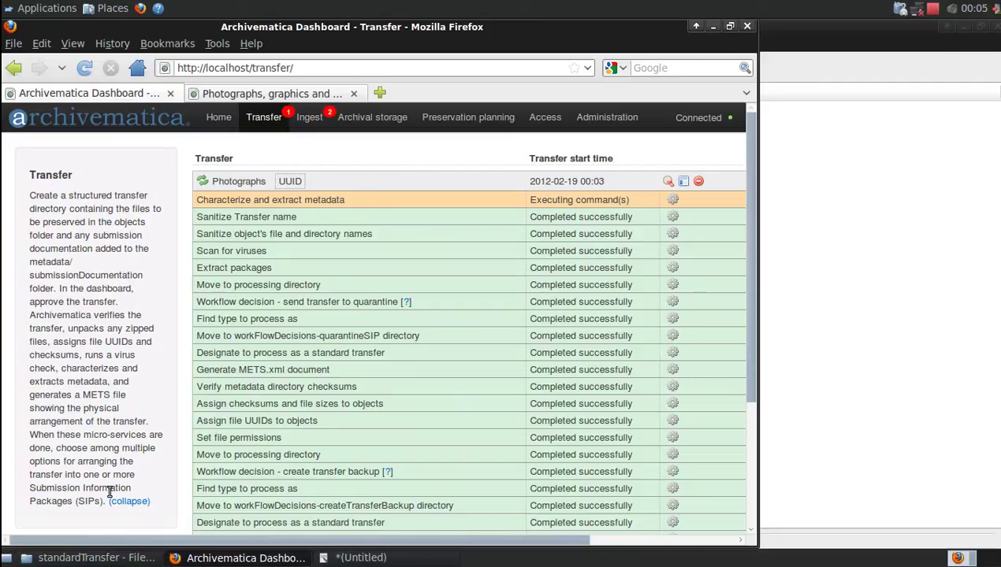
pyautogui.click(112, 558)
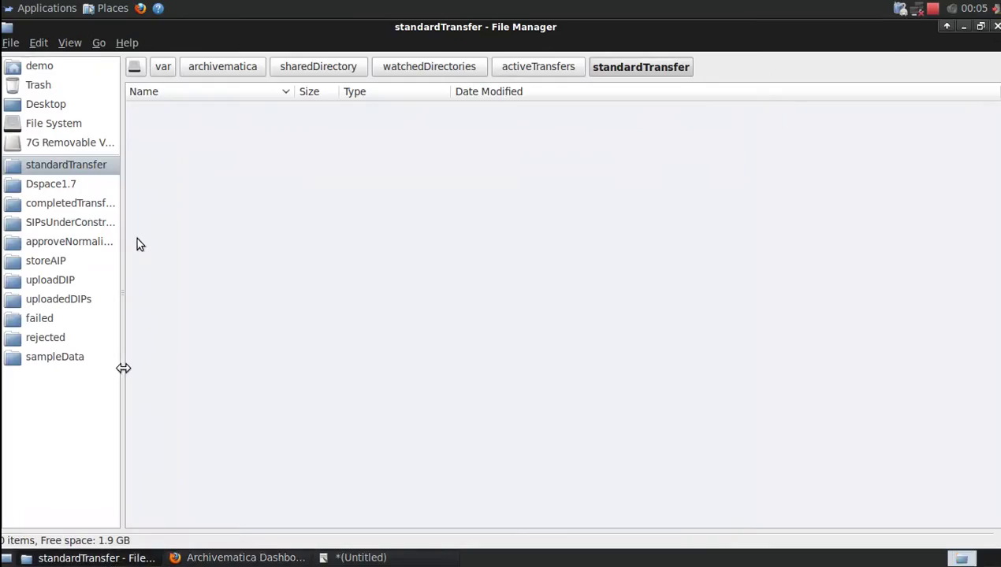
pyautogui.click(76, 225)
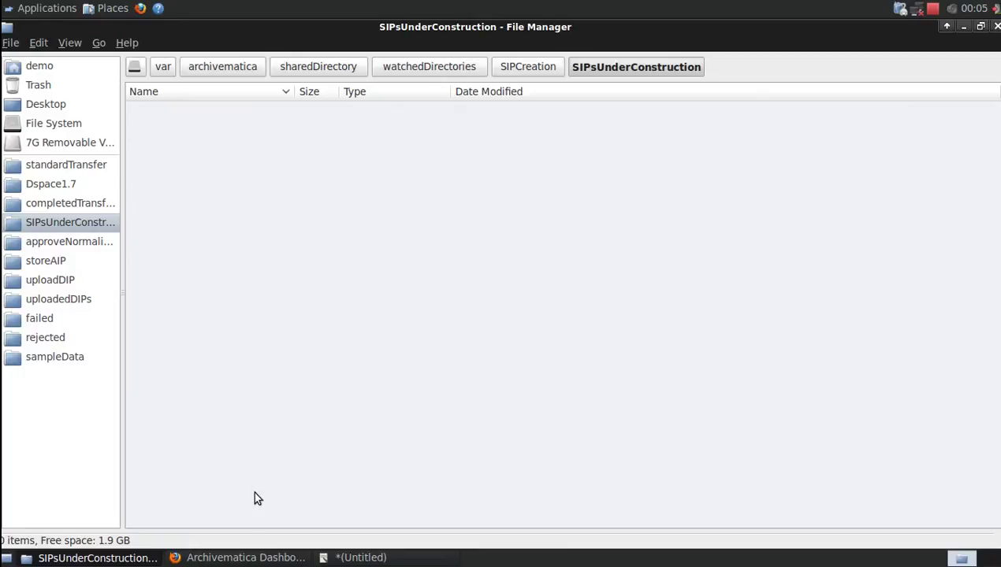
pyautogui.click(240, 558)
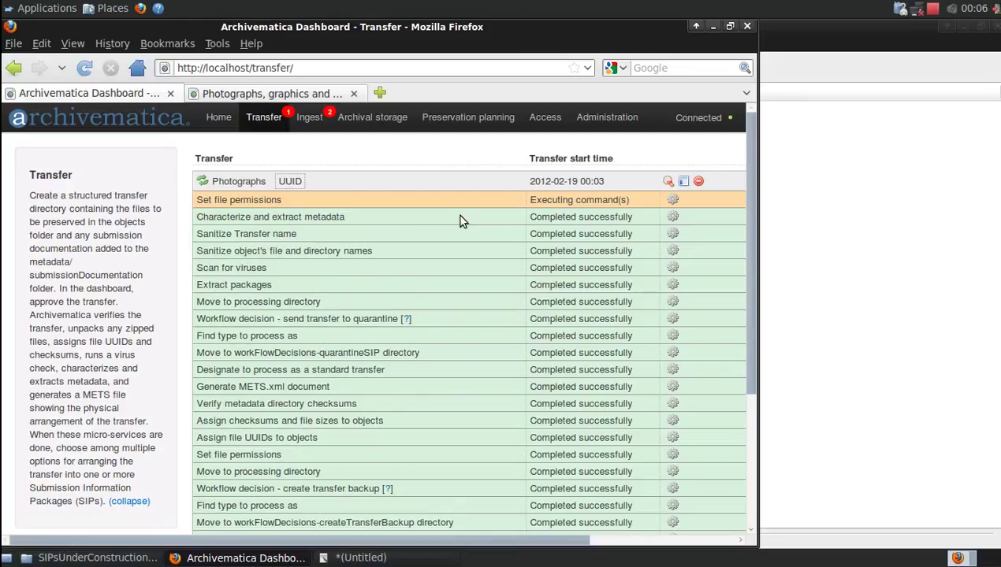
pyautogui.click(311, 119)
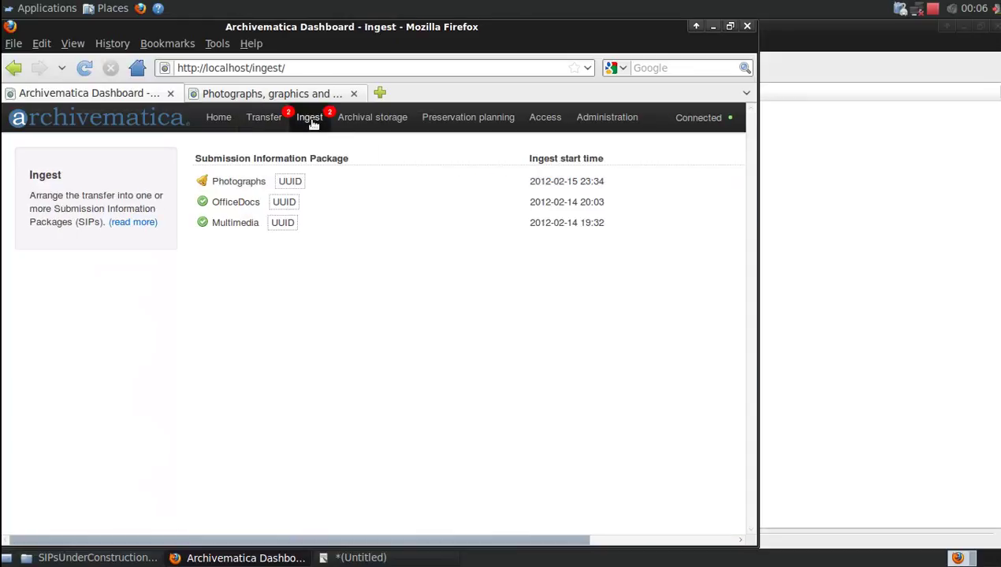
pyautogui.click(266, 120)
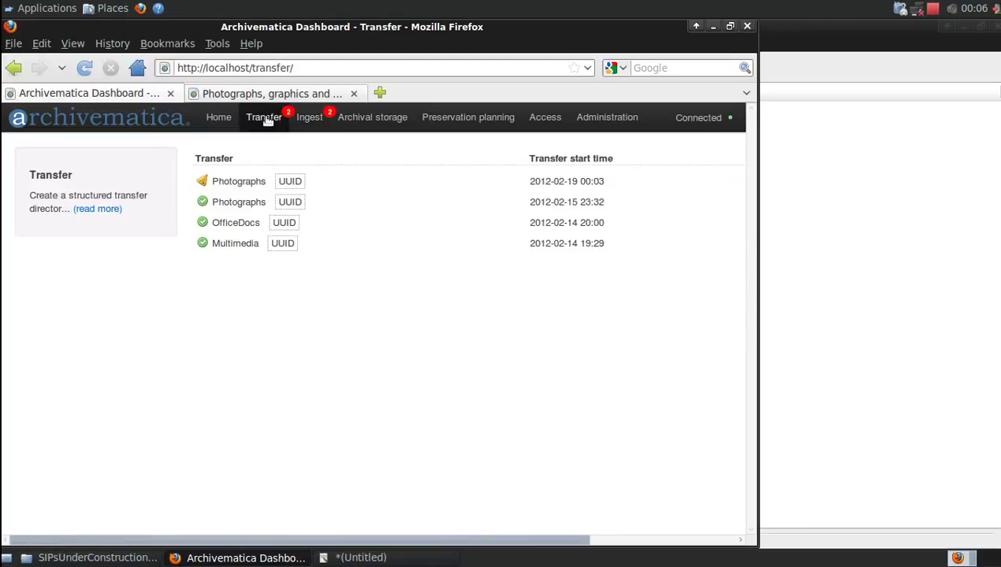
pyautogui.click(234, 187)
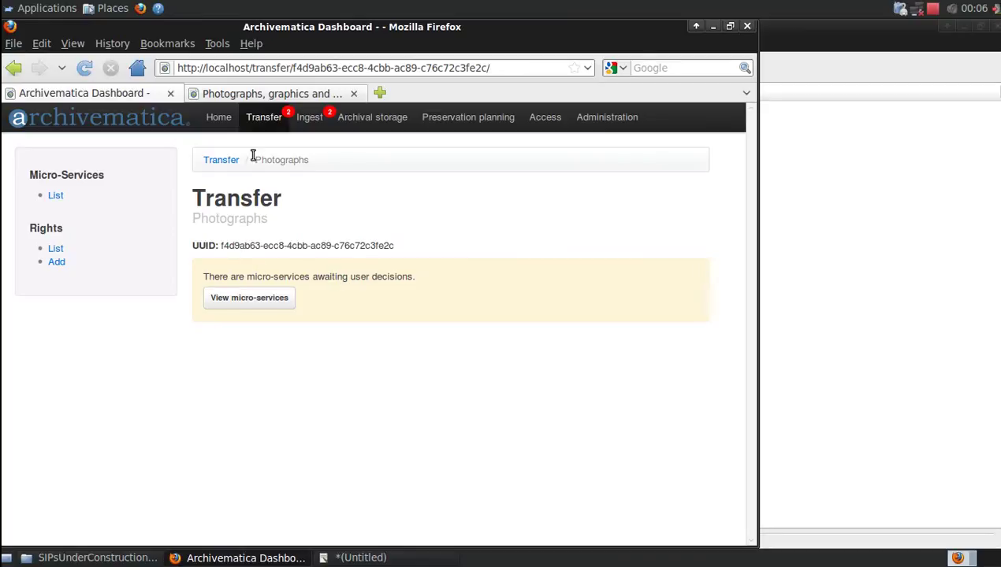
pyautogui.click(262, 123)
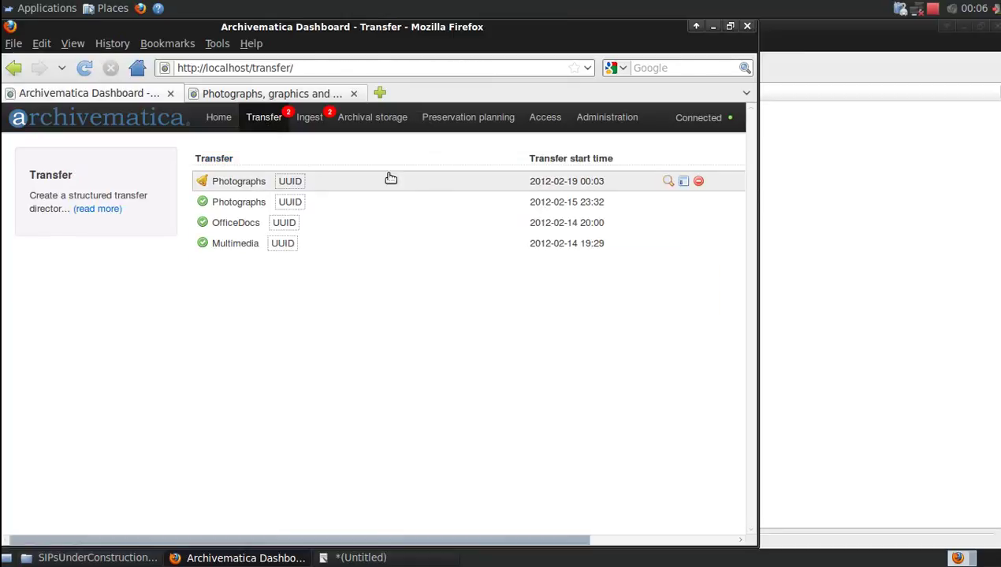
# - Create a single SIP from Photographs and continue processing, then view the Ingest list
pyautogui.click(667, 182)
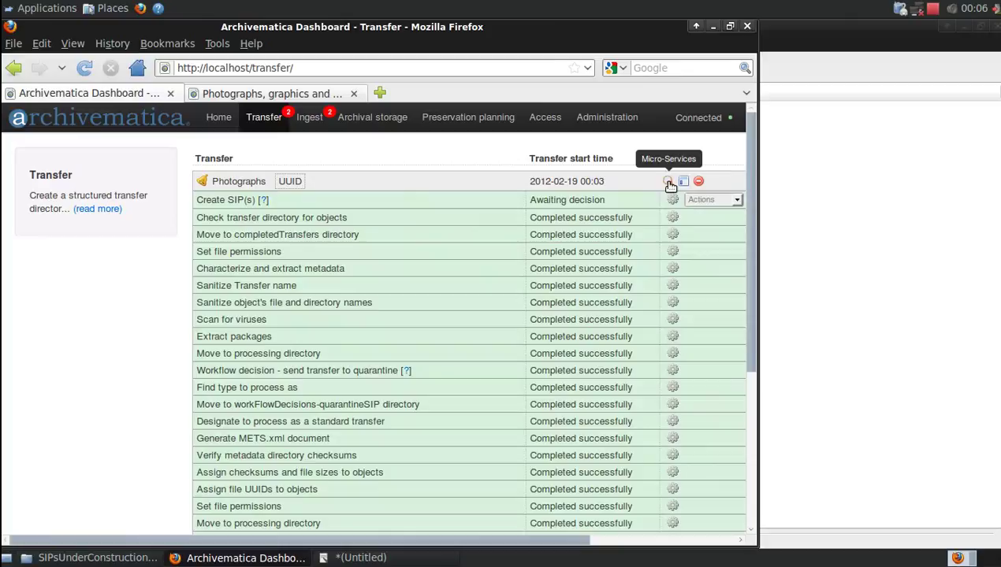
pyautogui.click(737, 201)
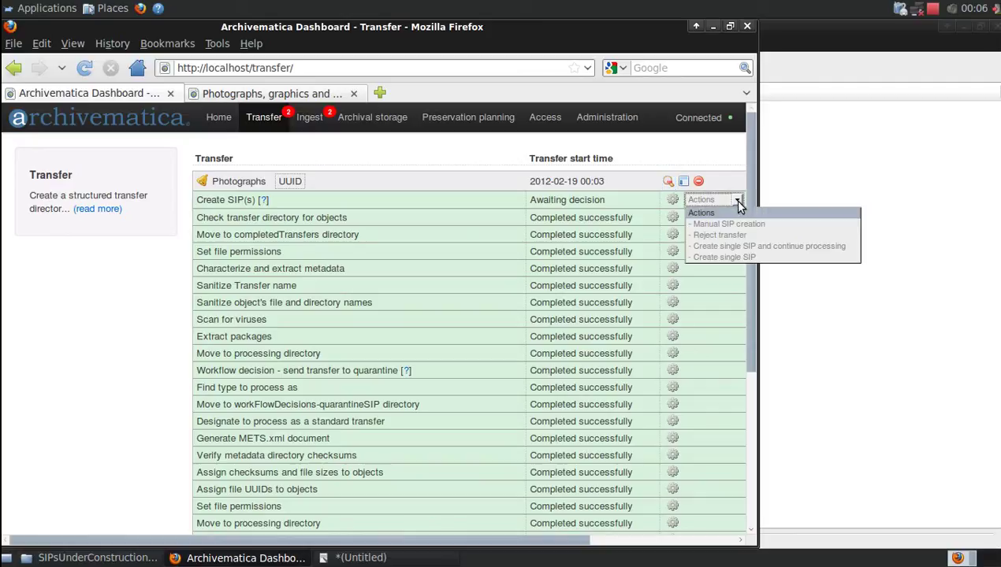
pyautogui.click(747, 247)
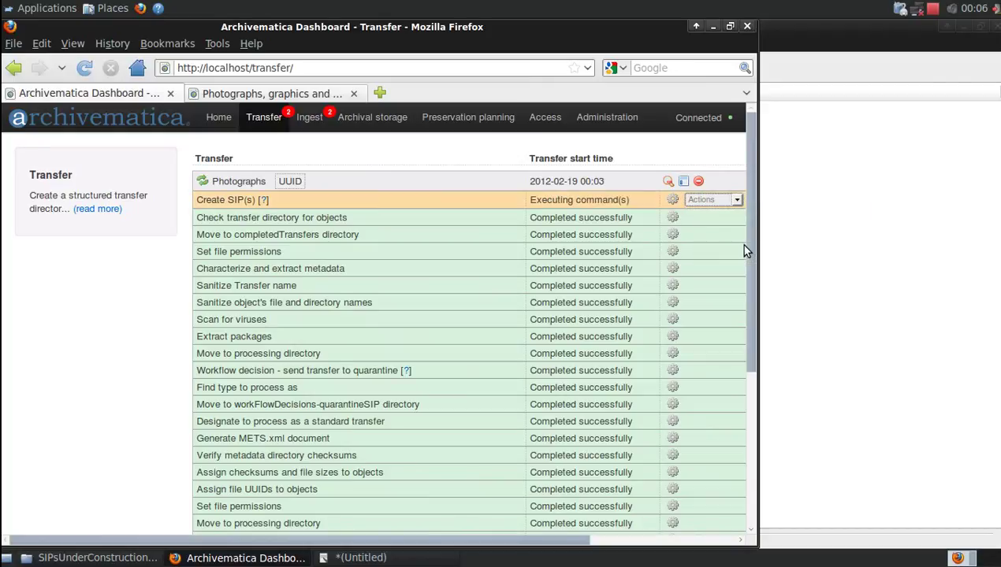
pyautogui.click(310, 118)
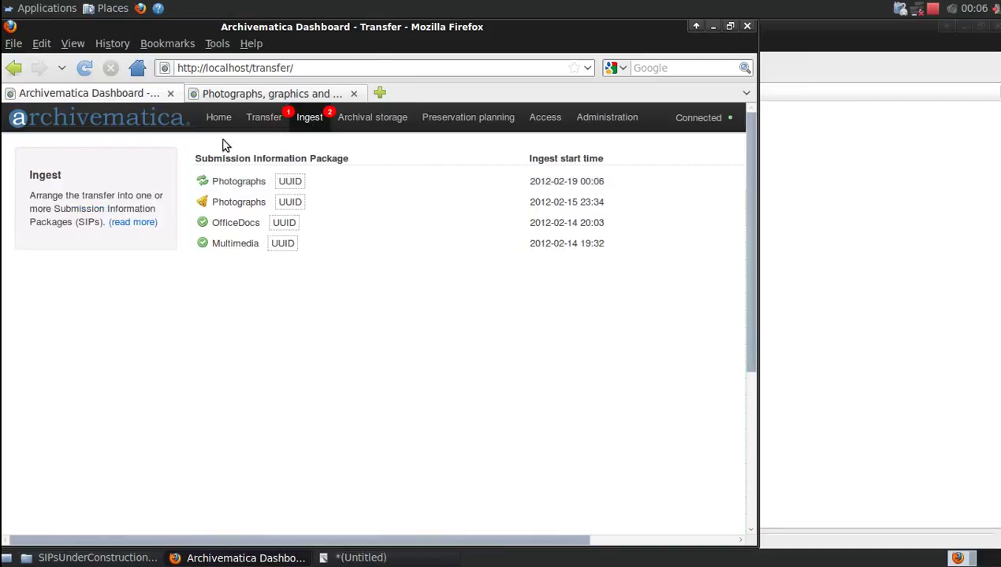
pyautogui.click(139, 224)
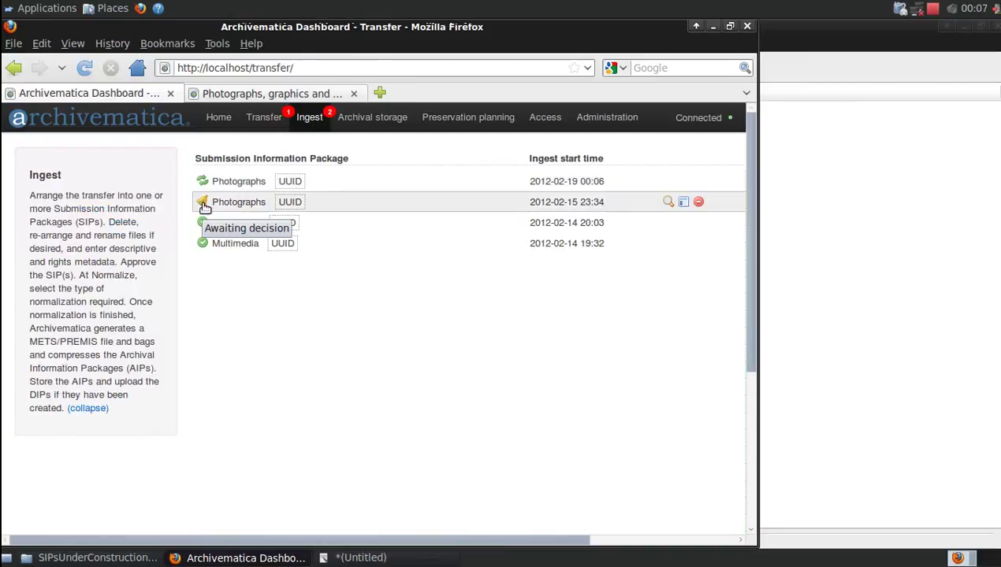
# - Remove the duplicate Photographs SIP started 2012-02-19 from the Ingest dashboard
pyautogui.click(667, 203)
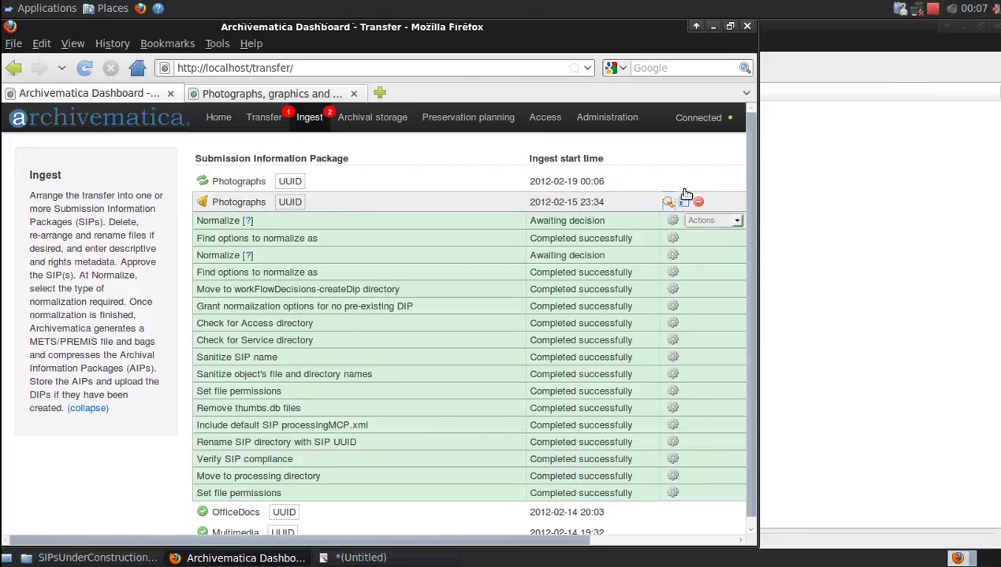
pyautogui.click(698, 181)
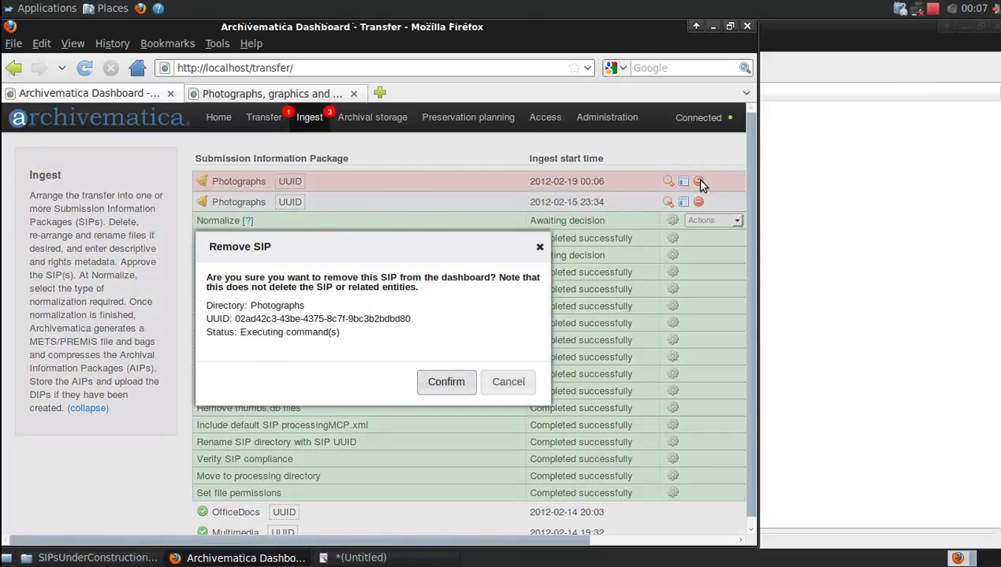
pyautogui.click(446, 383)
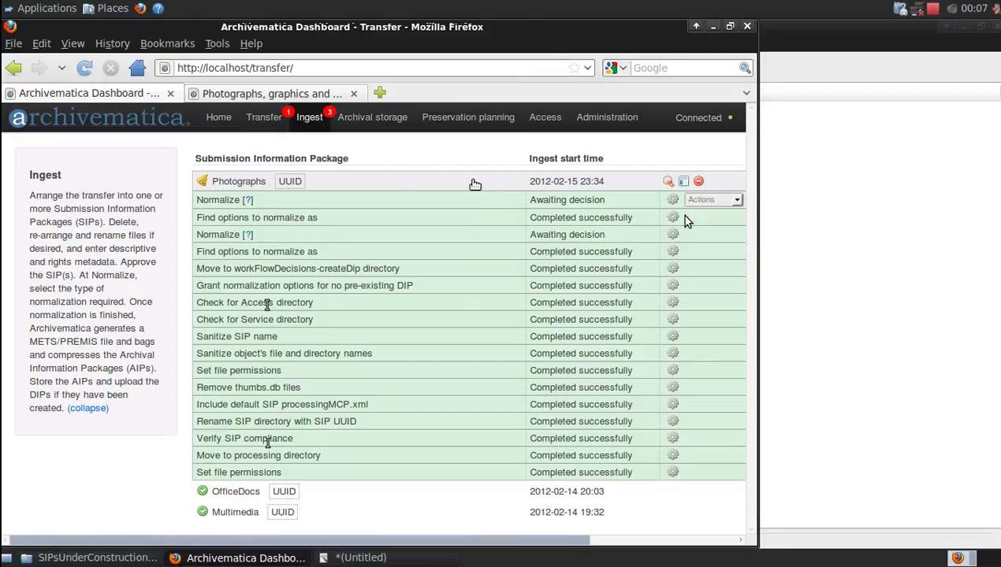
# - Open the Photographs SIP's Metadata > Add form and review its fields, titled 'Photo Sample for Screencast'
pyautogui.click(475, 184)
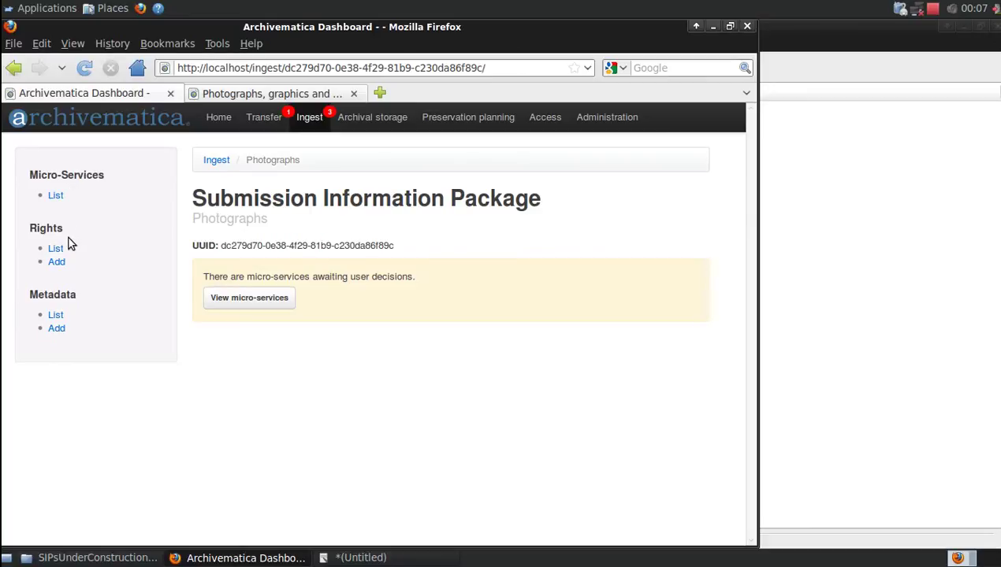
pyautogui.click(56, 329)
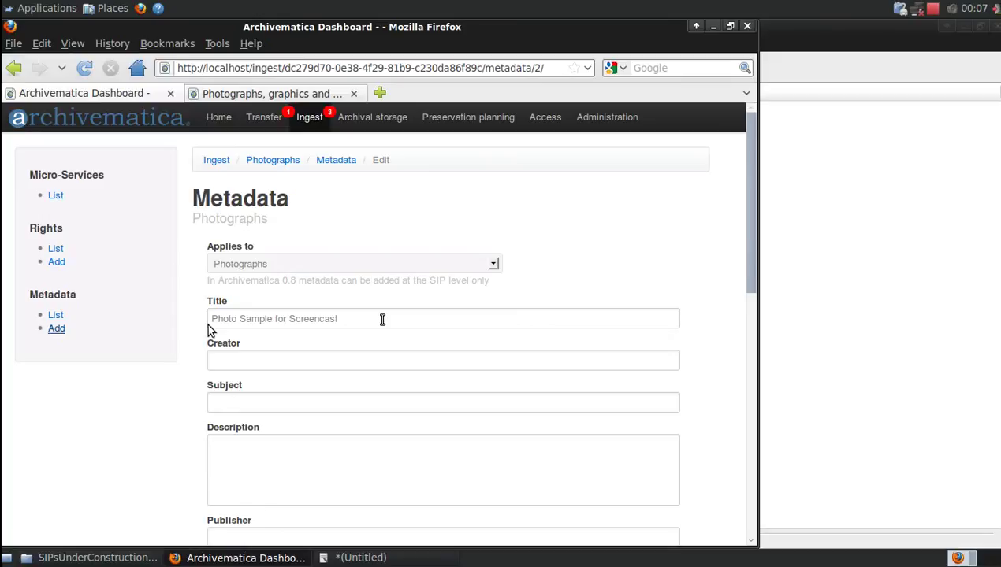
pyautogui.scroll(-5, 382, 319)
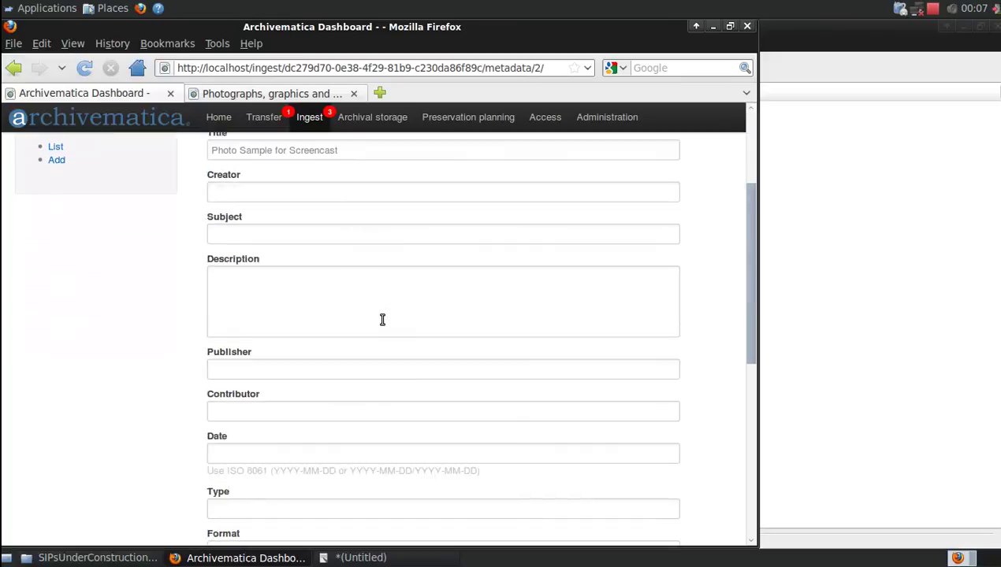
pyautogui.scroll(-6, 382, 319)
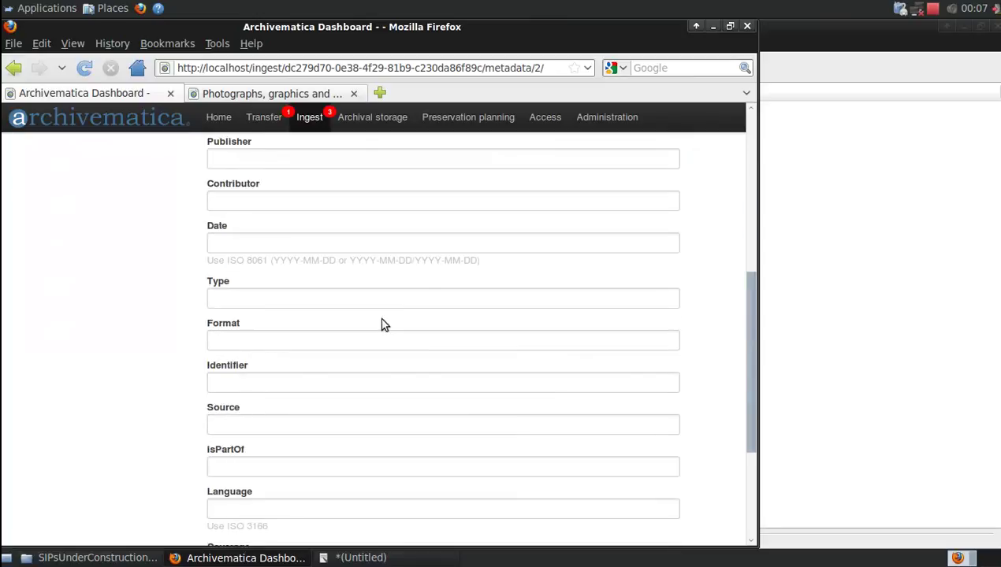
pyautogui.scroll(-3, 382, 319)
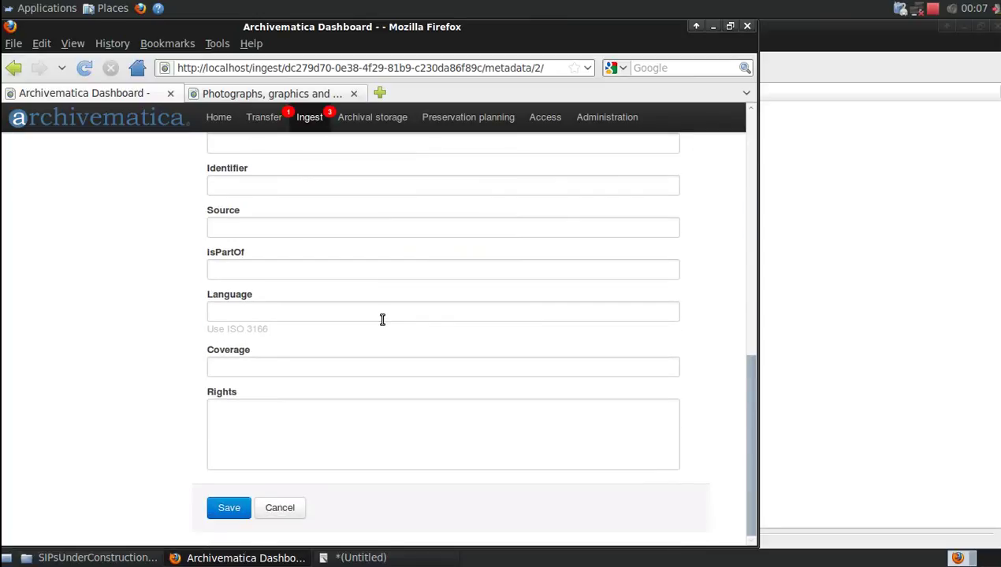
pyautogui.scroll(14, 382, 319)
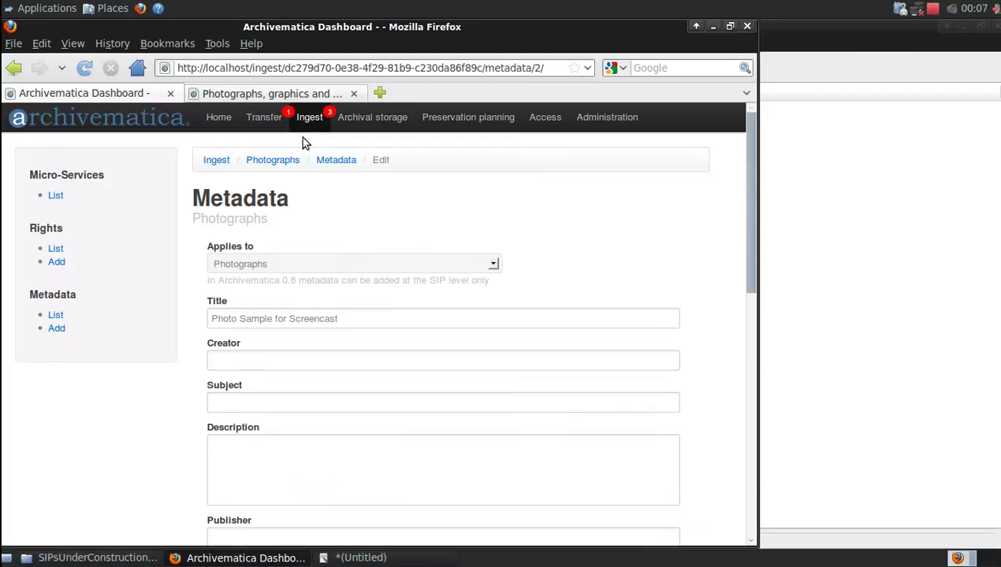
# - Choose 'Preservation and access' at the Photographs SIP's Normalize decision
pyautogui.click(309, 127)
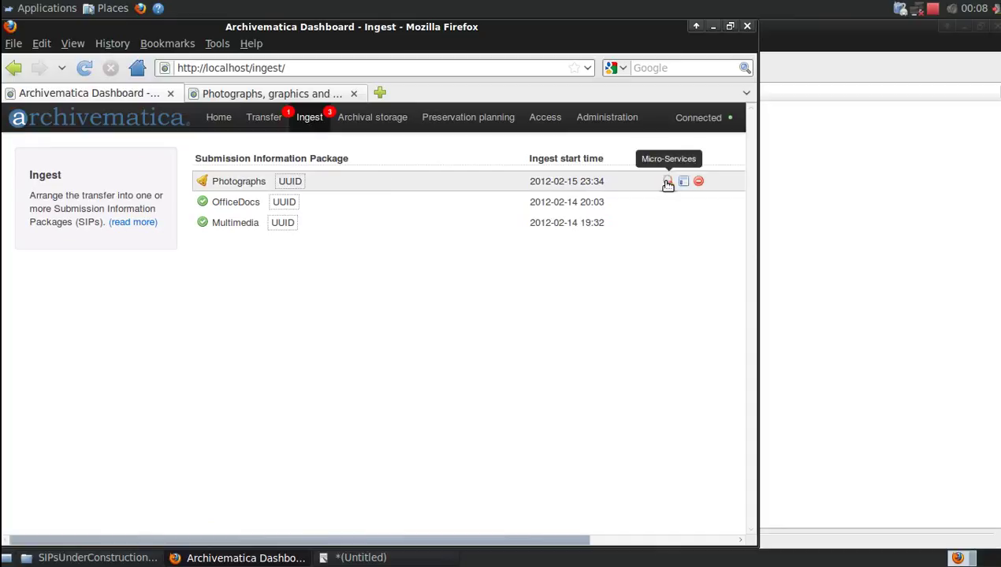
pyautogui.click(667, 183)
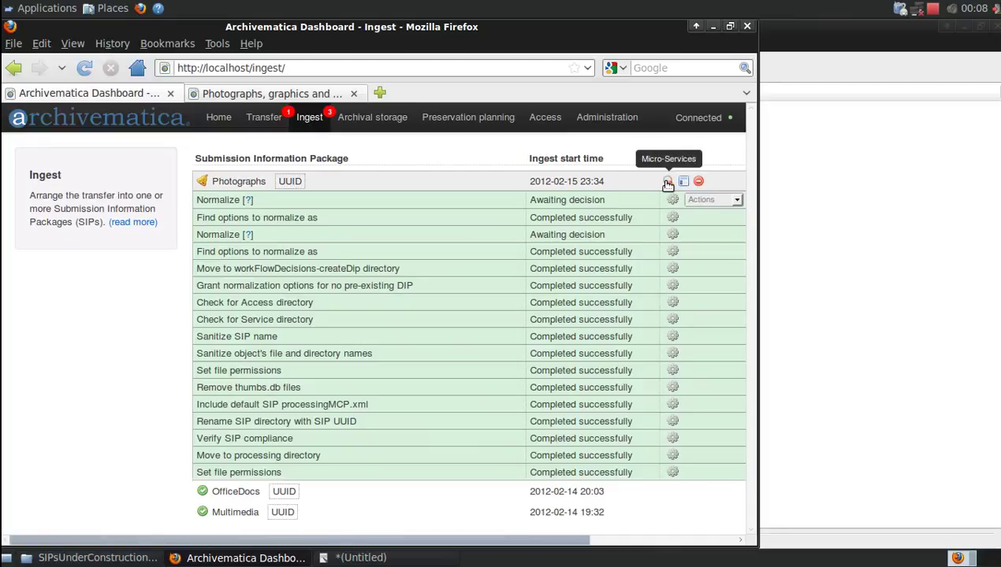
pyautogui.click(738, 201)
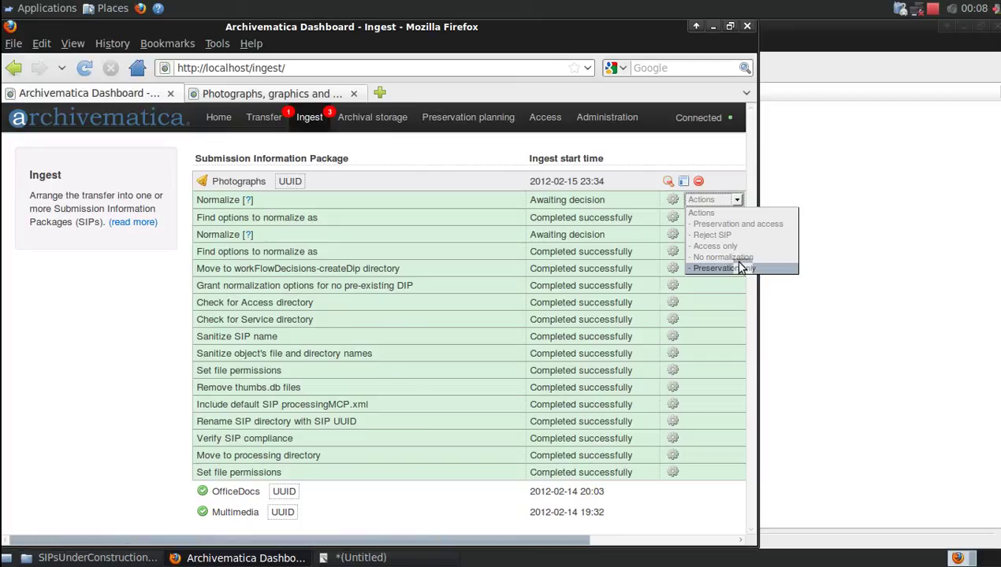
pyautogui.click(764, 225)
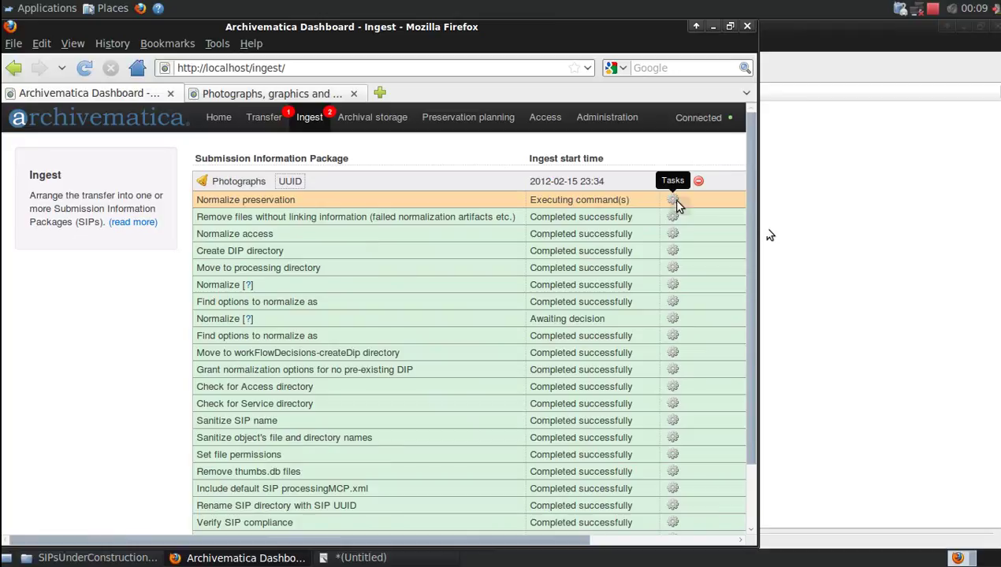
pyautogui.click(673, 200)
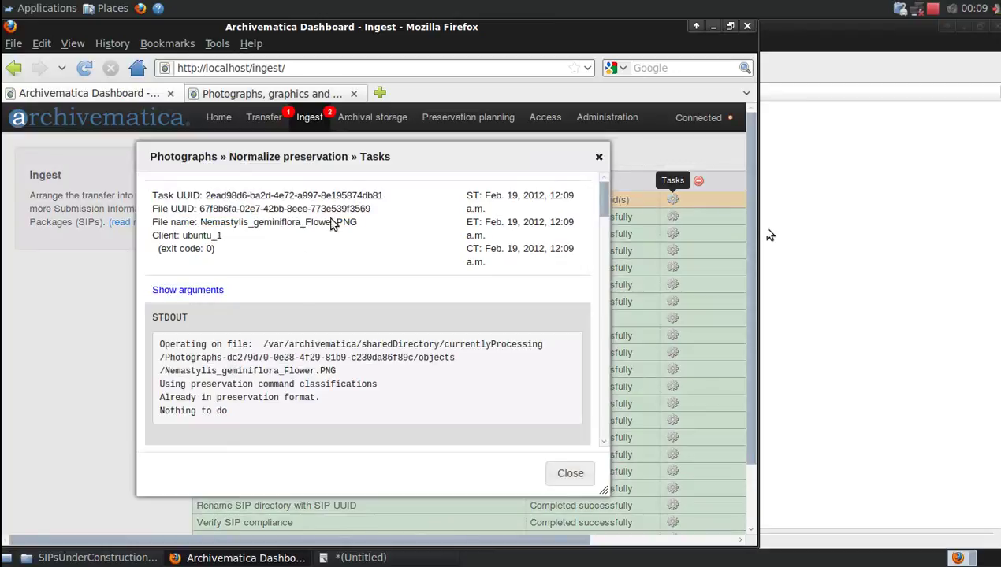
pyautogui.click(135, 225)
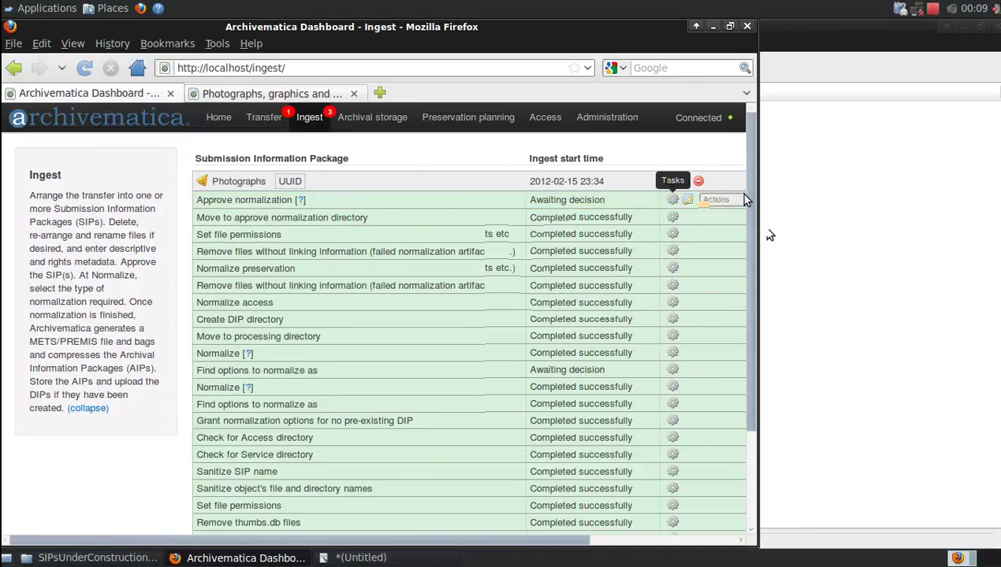
# - Check the SIPsUnderConstruction folder, then maximize the Archivematica window to show the full job table
pyautogui.click(761, 542)
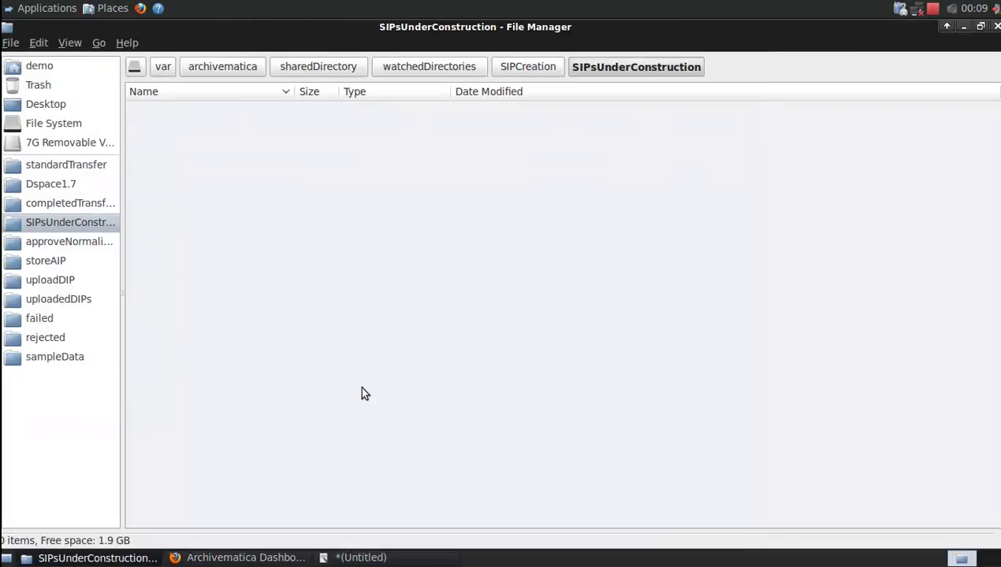
pyautogui.click(245, 558)
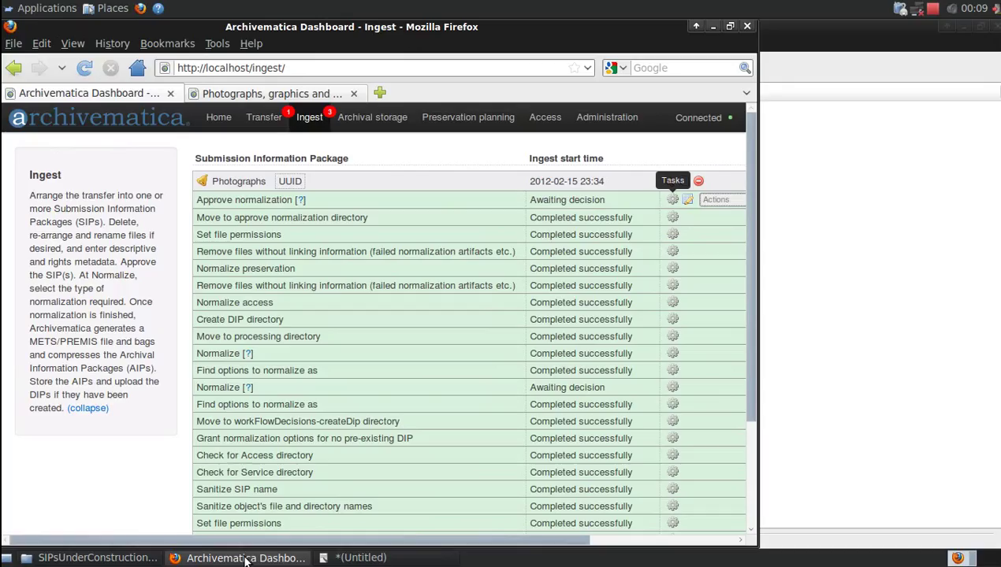
pyautogui.moveTo(750, 522); pyautogui.dragTo(812, 233)
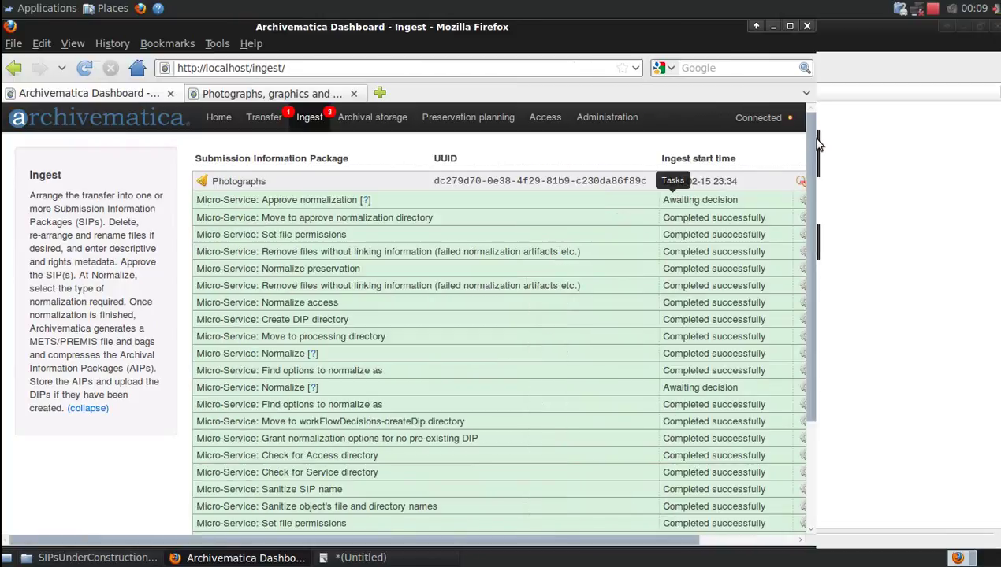
pyautogui.click(787, 26)
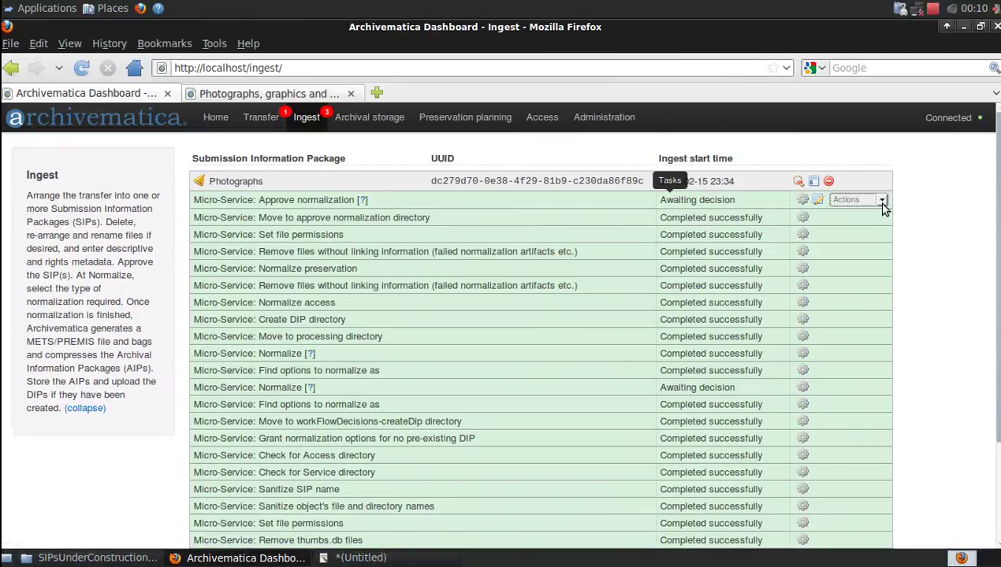
pyautogui.click(882, 201)
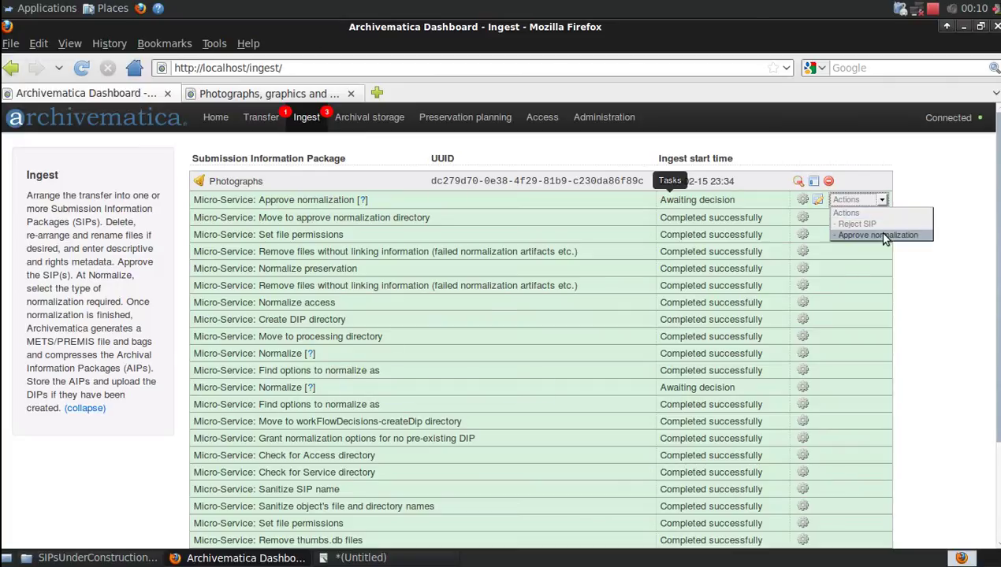
# - Approve normalization for Photographs and bring up the Upload DIP decision choices
pyautogui.click(883, 236)
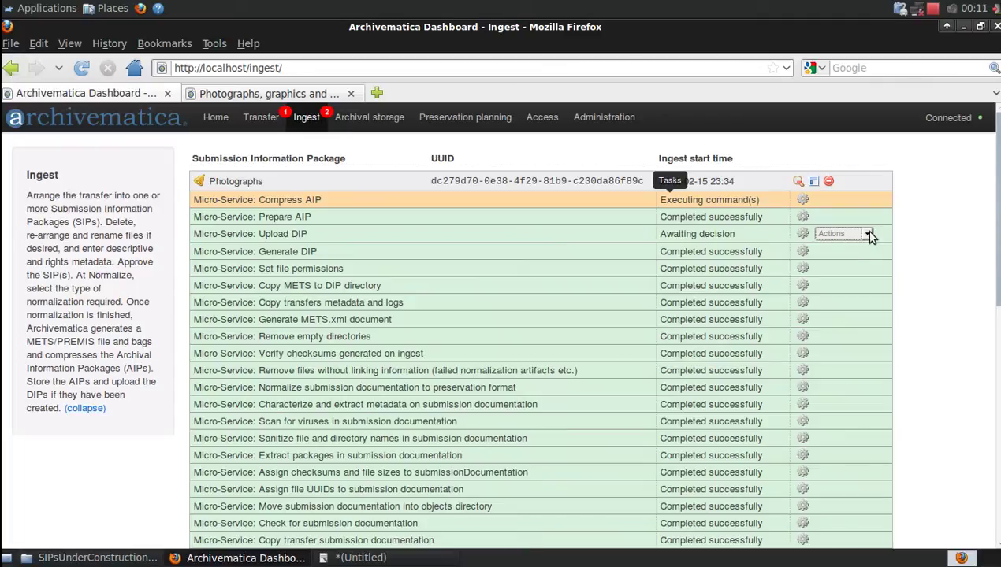
pyautogui.click(868, 234)
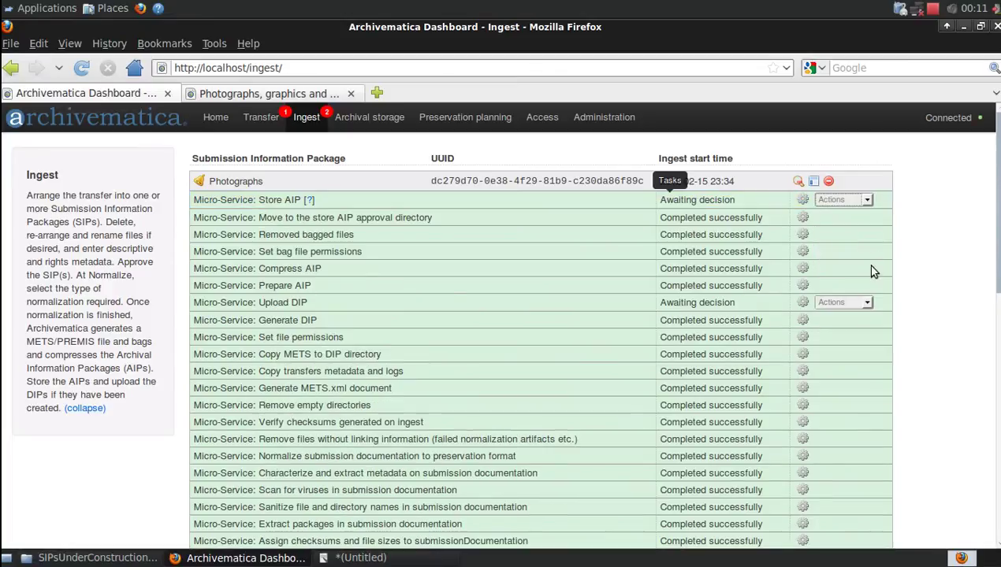
# - Store the Photographs AIP, start its DIP upload to Qubit, and bring up the permalink note in Mousepad
pyautogui.click(867, 202)
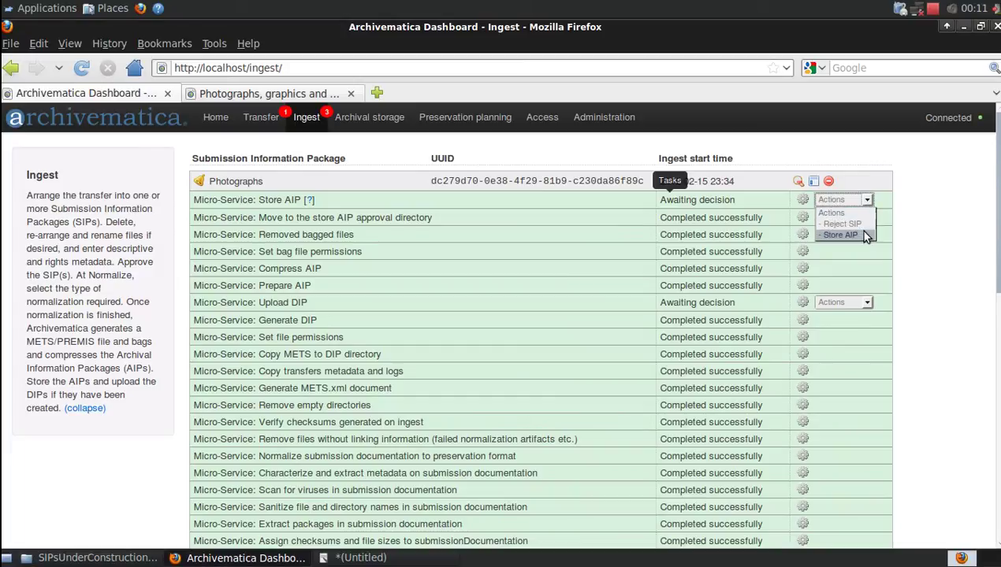
pyautogui.click(865, 236)
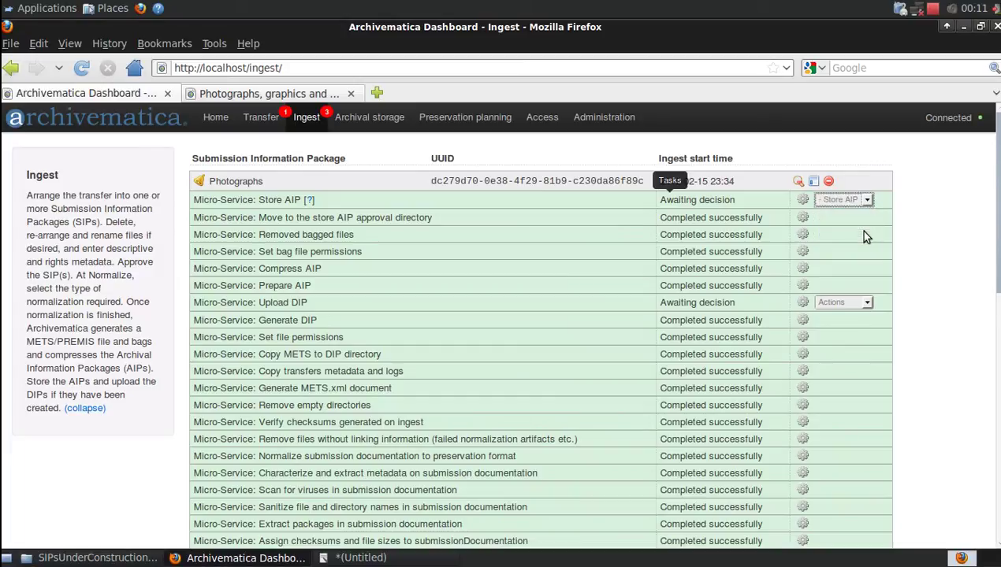
pyautogui.click(871, 304)
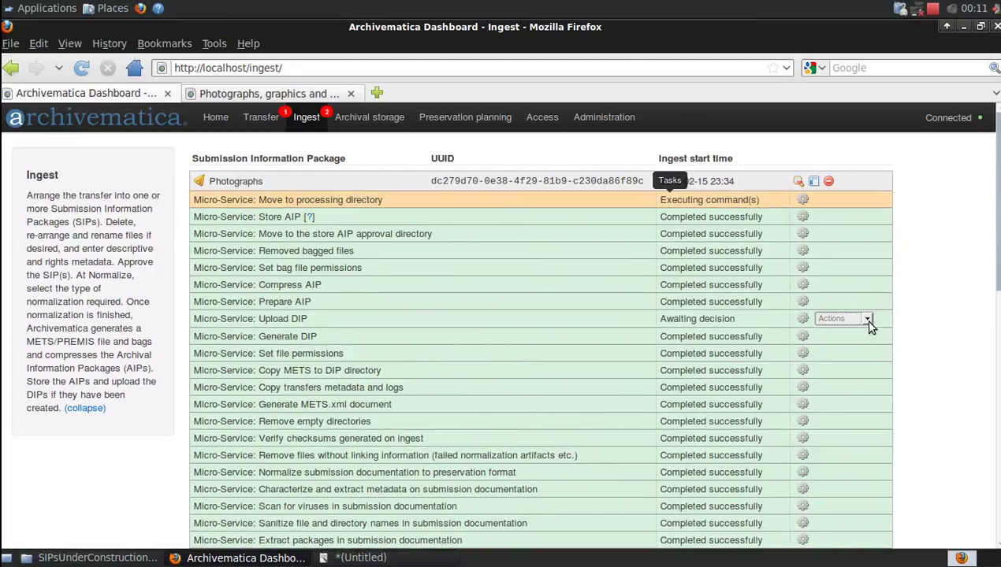
pyautogui.click(865, 320)
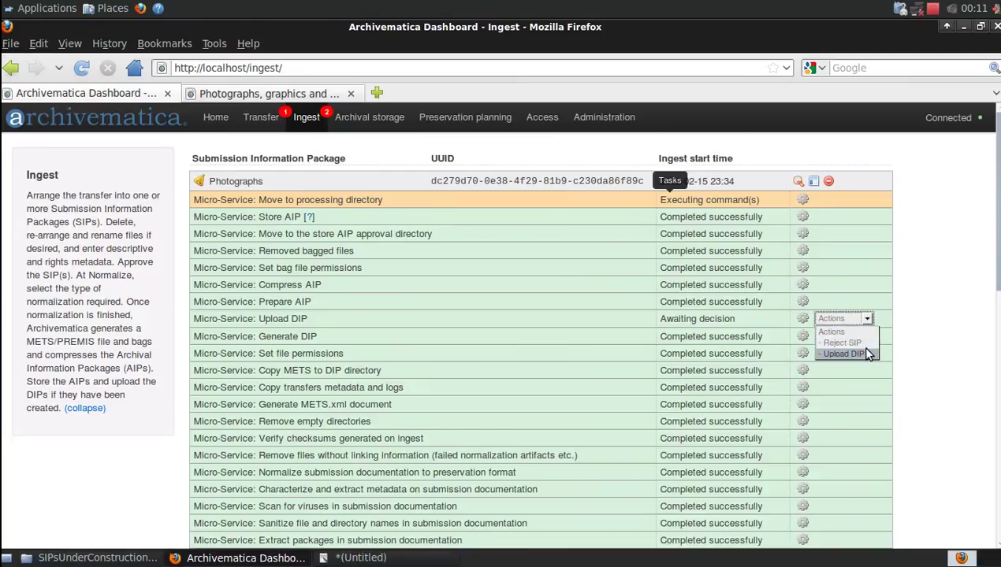
pyautogui.click(867, 354)
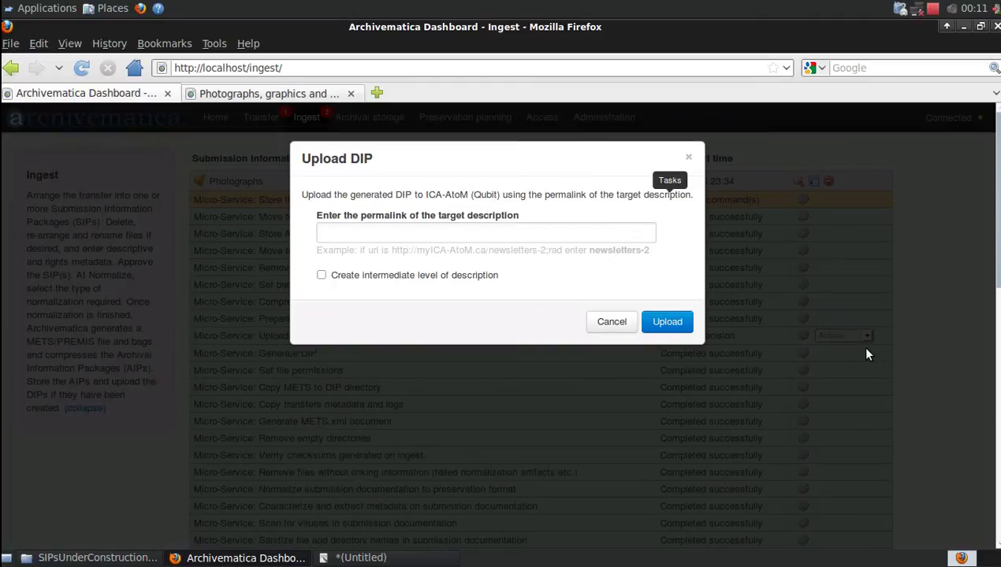
pyautogui.click(410, 559)
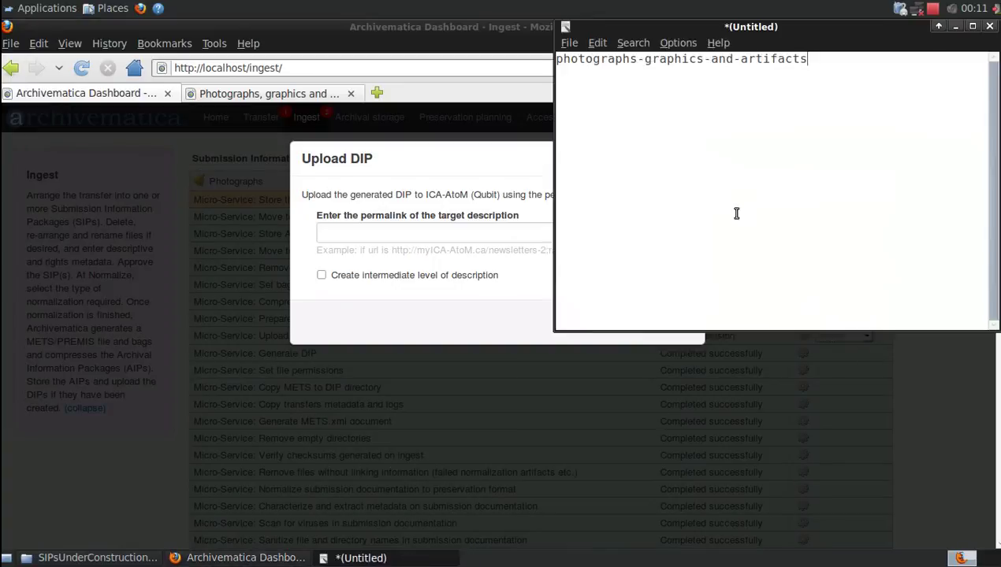
# - Select and copy the slug photographs-graphics-and-artifacts from the Mousepad note
pyautogui.rightClick(818, 60)
pyautogui.click(685, 59)
pyautogui.rightClick(809, 58)
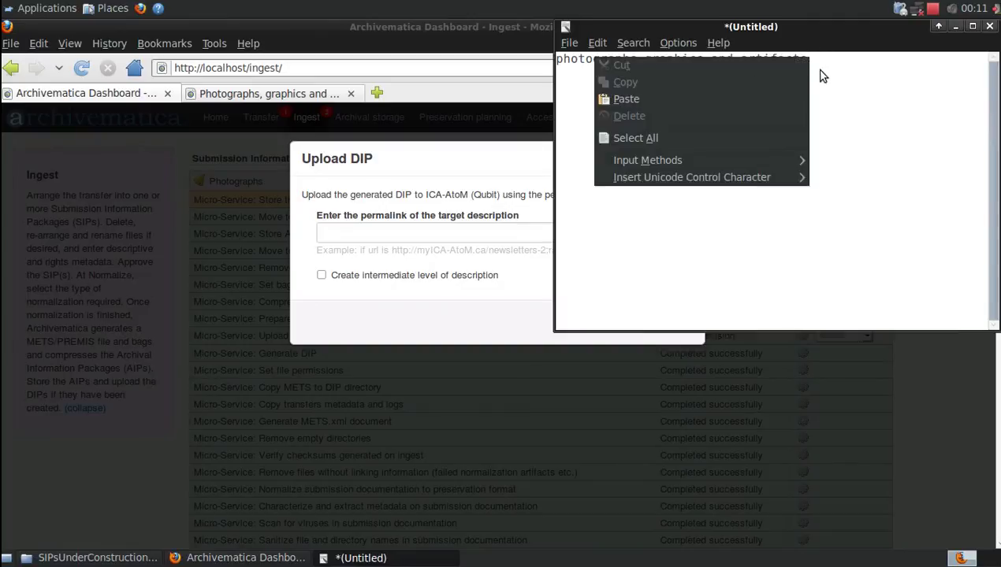
pyautogui.click(820, 74)
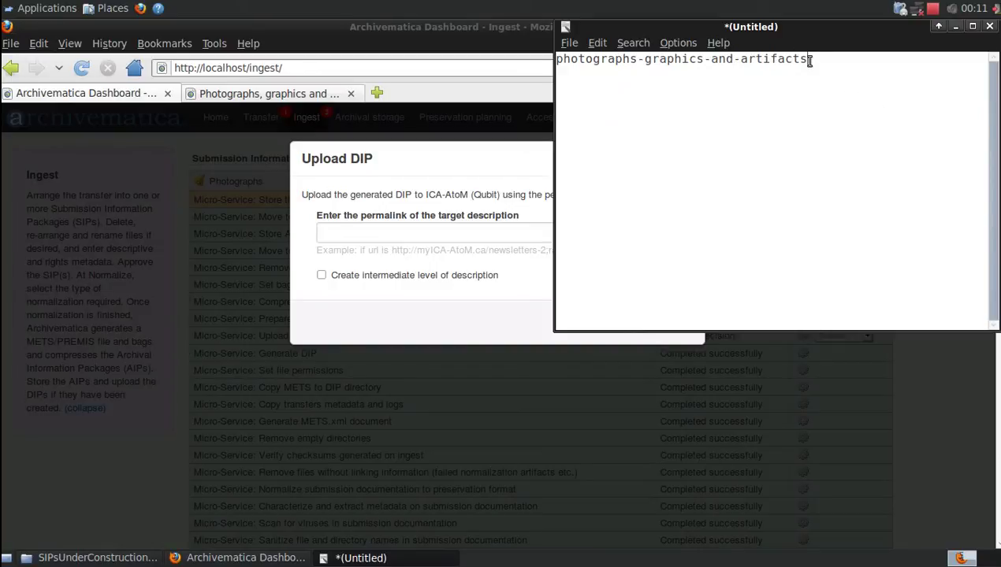
pyautogui.moveTo(810, 60); pyautogui.dragTo(558, 58)
pyautogui.hotkey('ctrl', 'c')
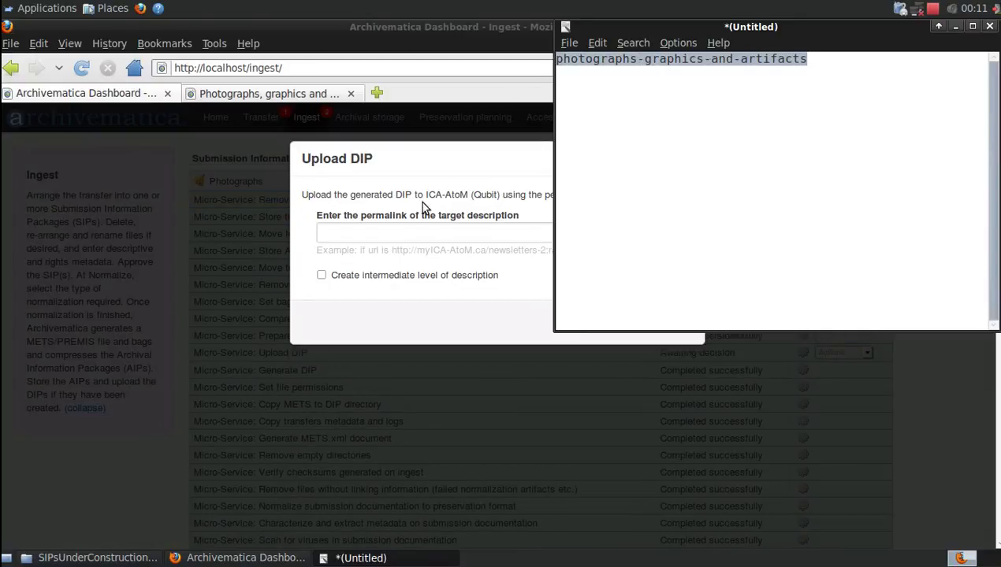
# - Paste photographs-graphics-and-artifacts as the permalink, enable an intermediate level of description, and submit
pyautogui.click(418, 230)
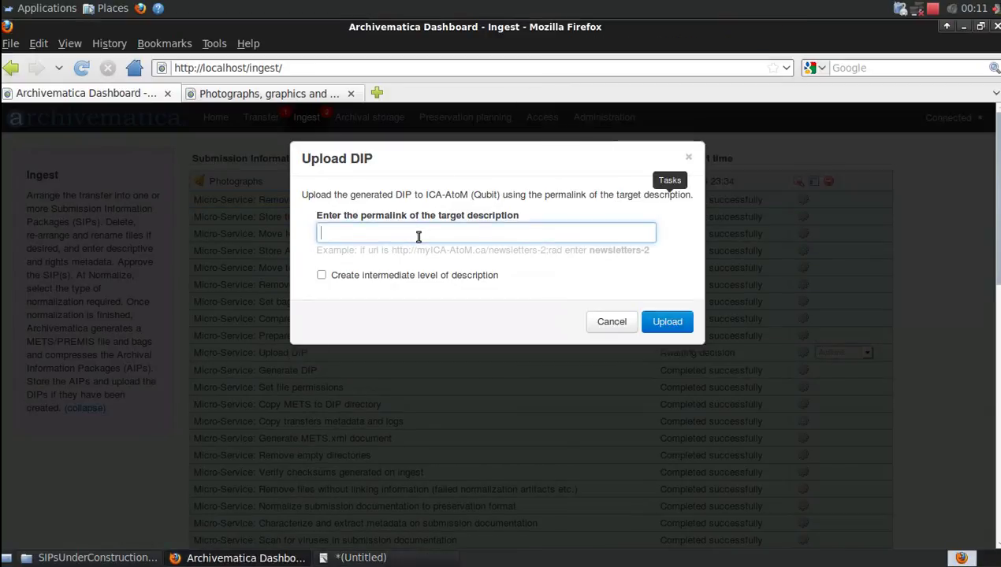
pyautogui.hotkey('ctrl', 'v')
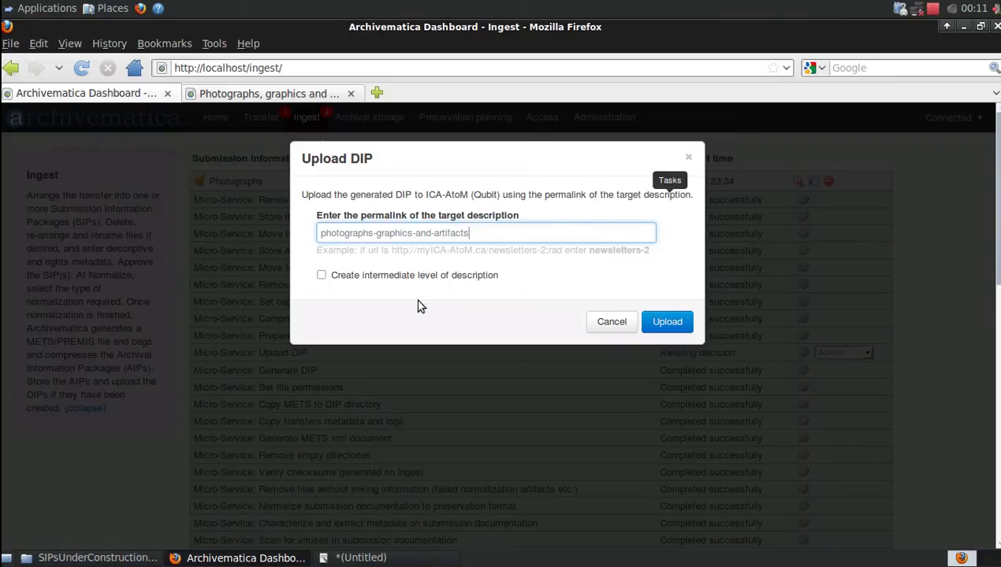
pyautogui.click(321, 276)
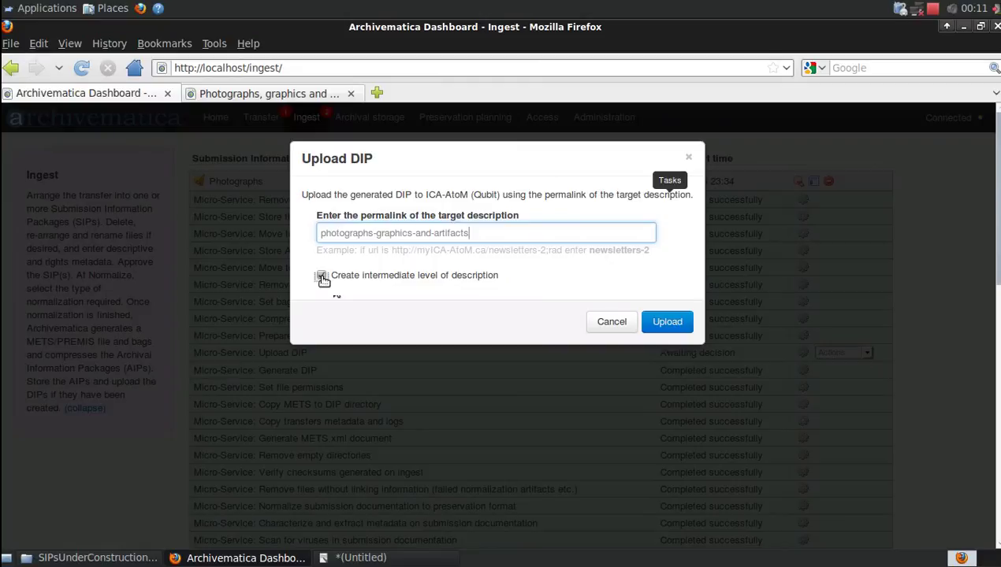
pyautogui.click(668, 323)
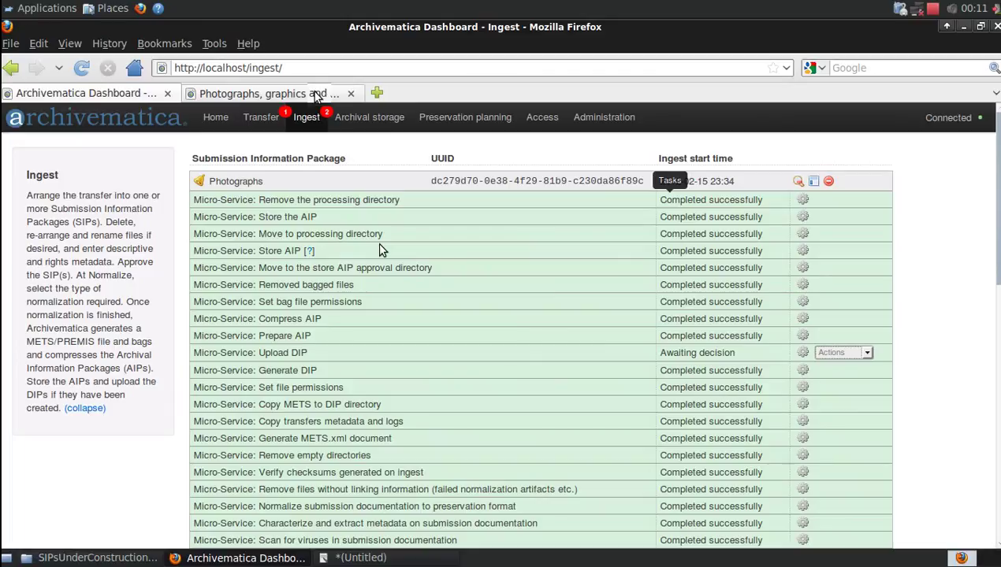
# - Rerun and confirm Upload DIP for Photographs, then view the stored 20.13 MB AIP in Archival storage
pyautogui.click(315, 93)
pyautogui.click(127, 94)
pyautogui.click(866, 354)
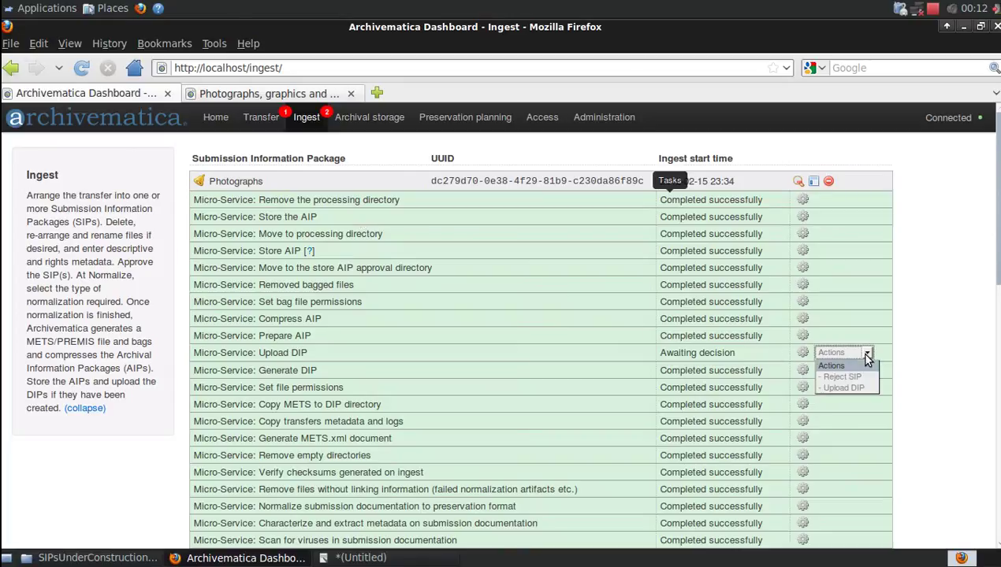
pyautogui.click(859, 390)
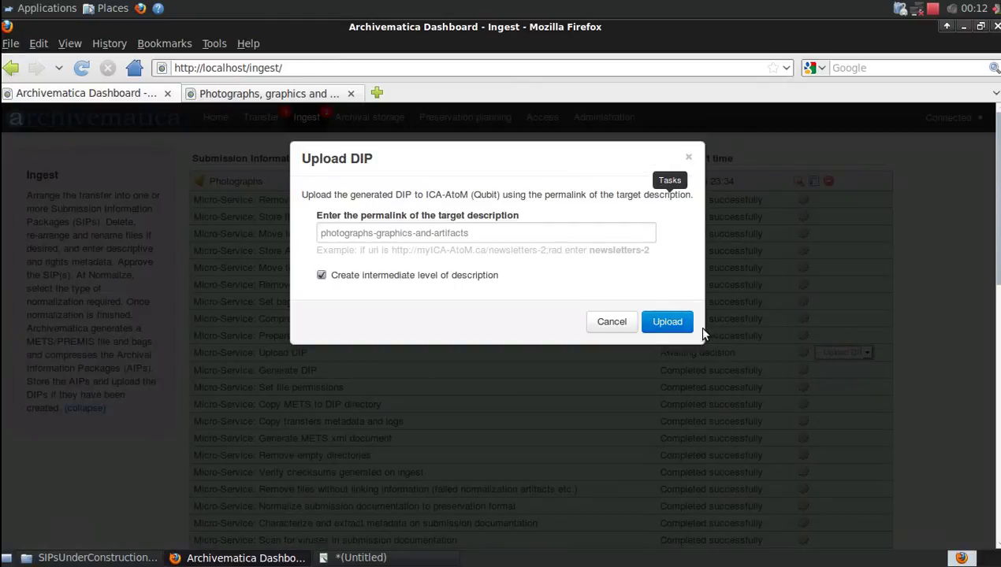
pyautogui.click(679, 325)
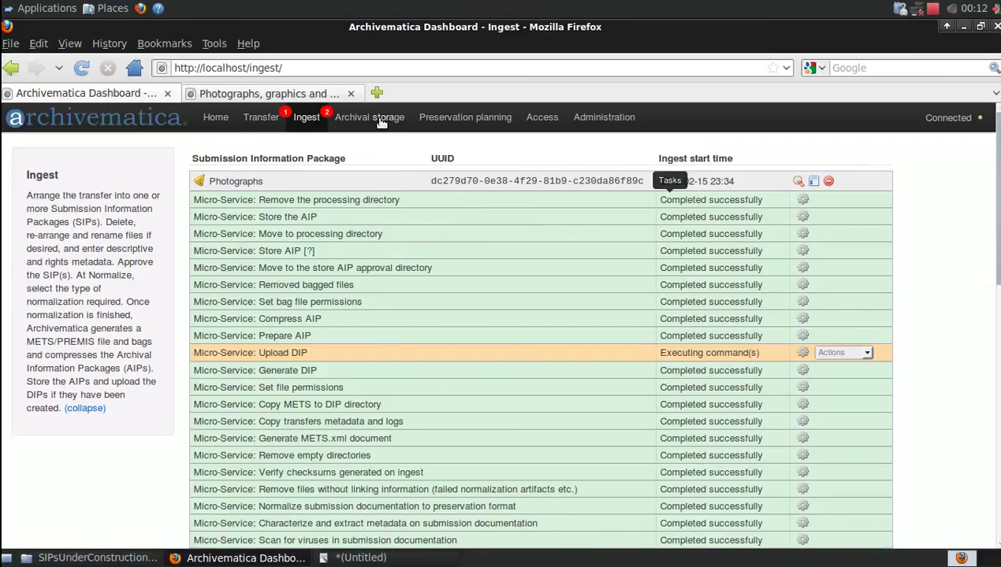
pyautogui.click(382, 119)
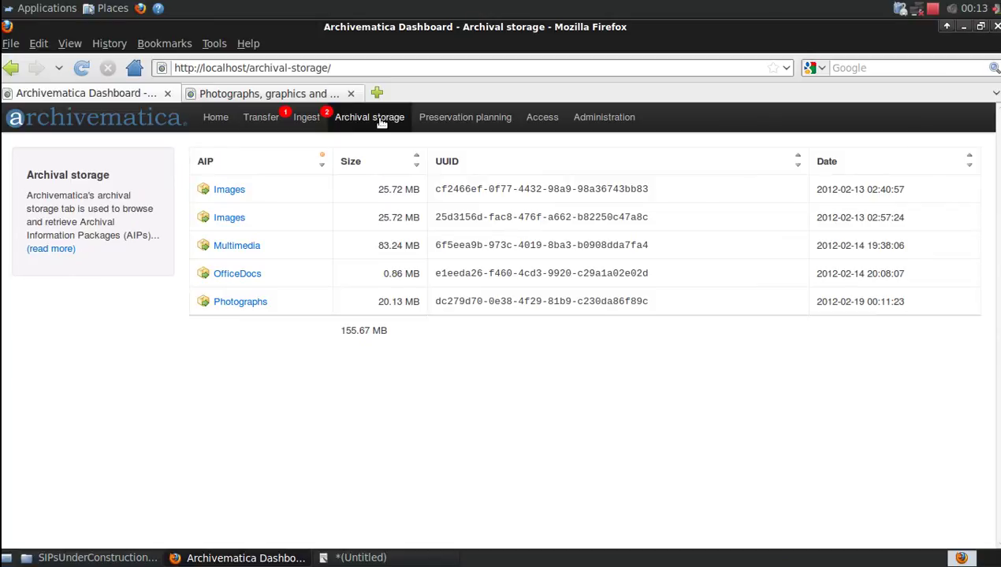
# - Reload Archival storage, expand its description, glance at Qubit Subseries 6, then return to Ingest
pyautogui.click(382, 119)
pyautogui.click(50, 249)
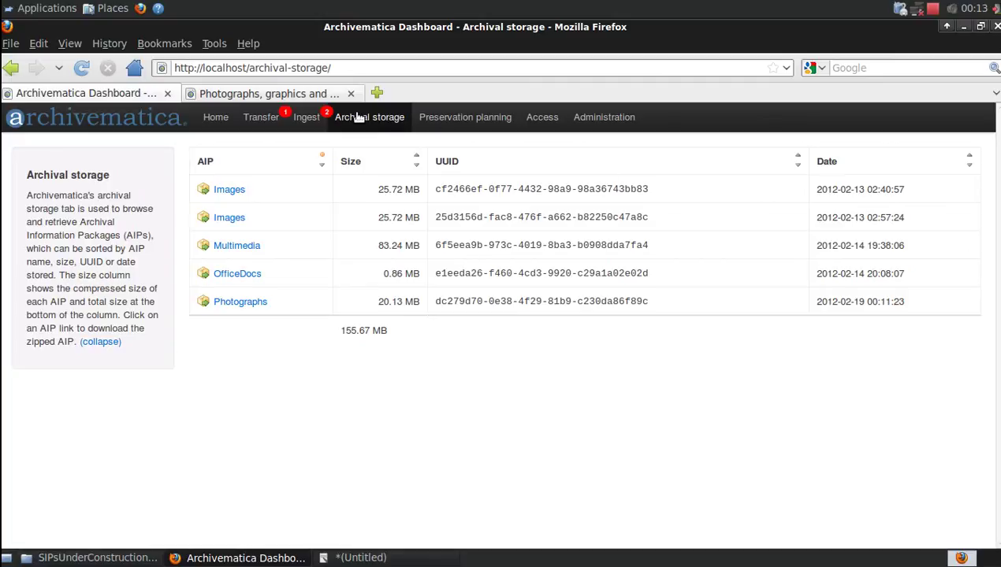
pyautogui.click(268, 94)
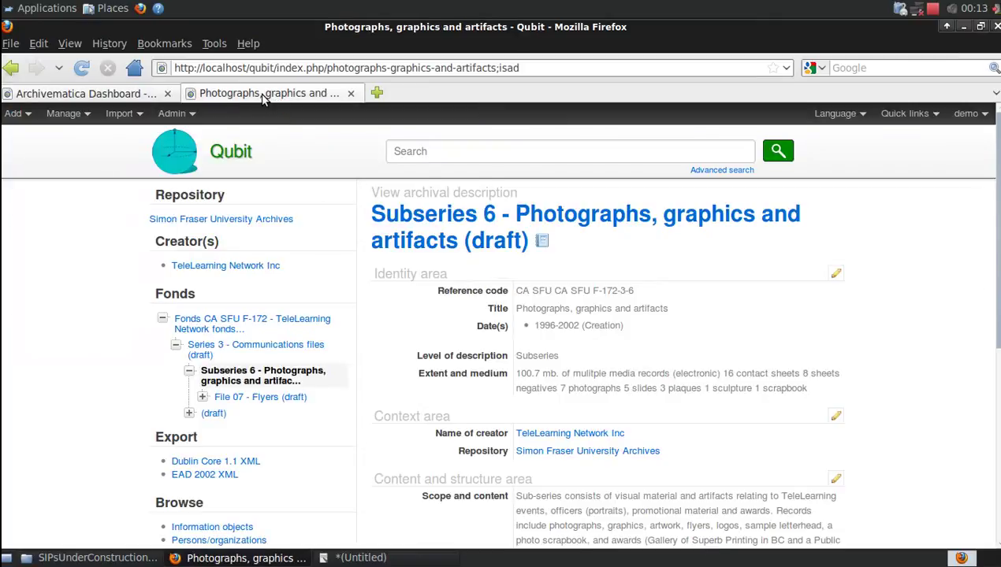
pyautogui.click(136, 96)
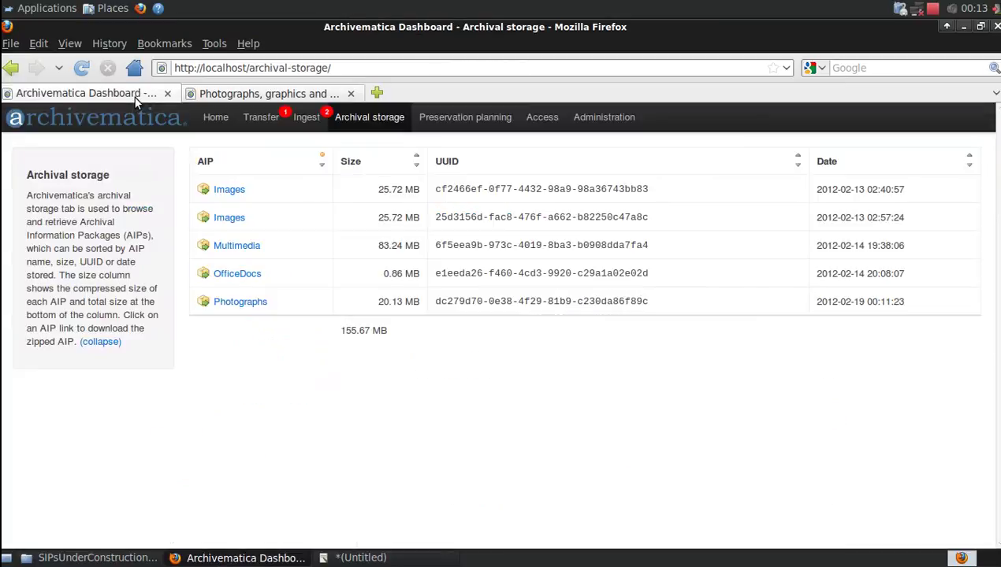
pyautogui.click(314, 125)
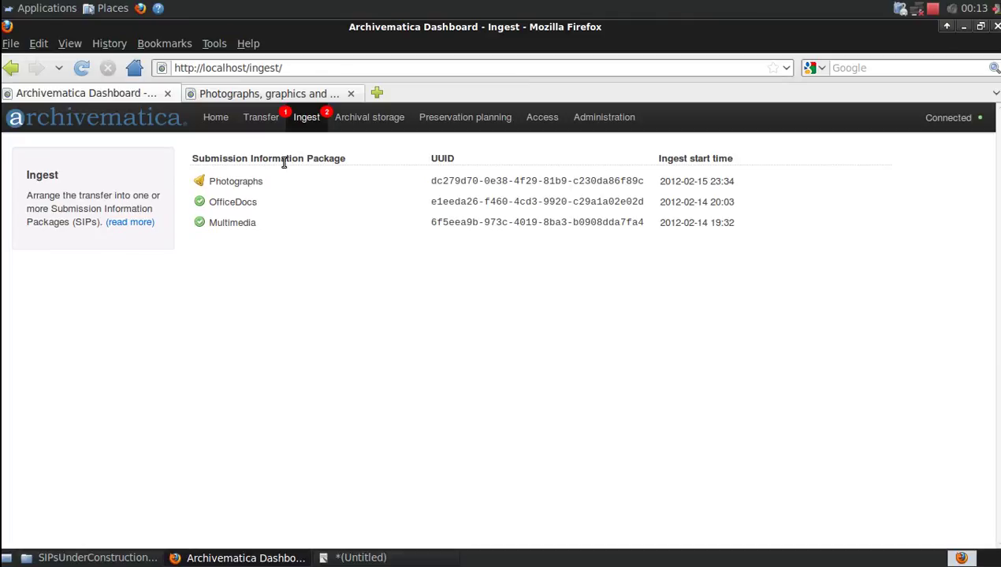
# - Verify all Photographs micro-services including Upload DIP succeeded, then list the five AIPs totalling 155.67 MB
pyautogui.click(261, 183)
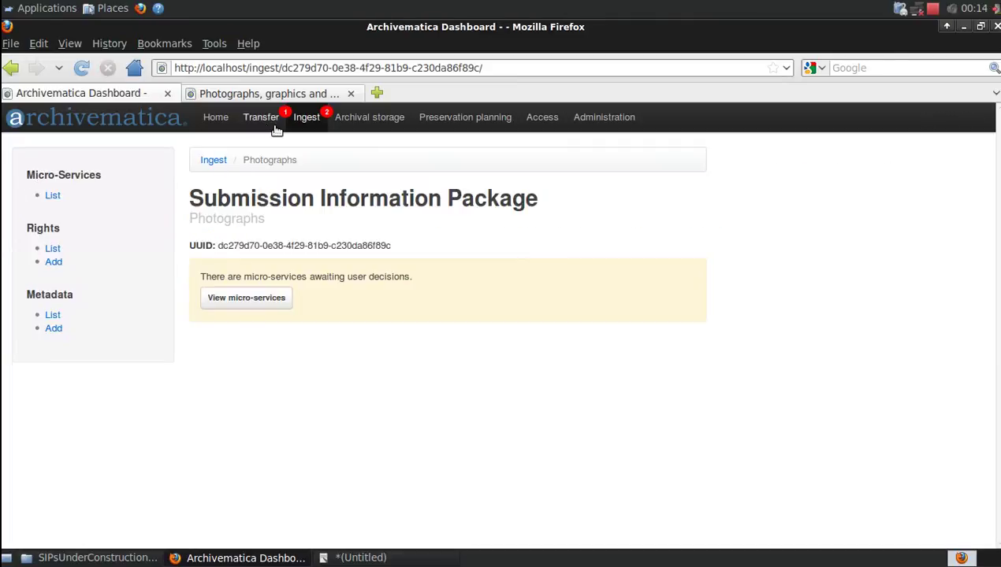
pyautogui.click(219, 163)
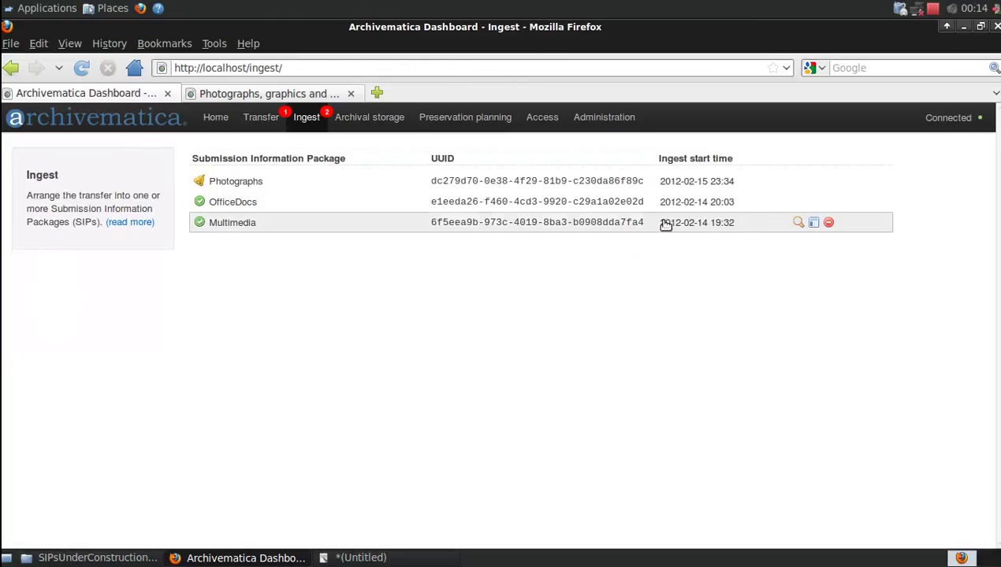
pyautogui.click(797, 183)
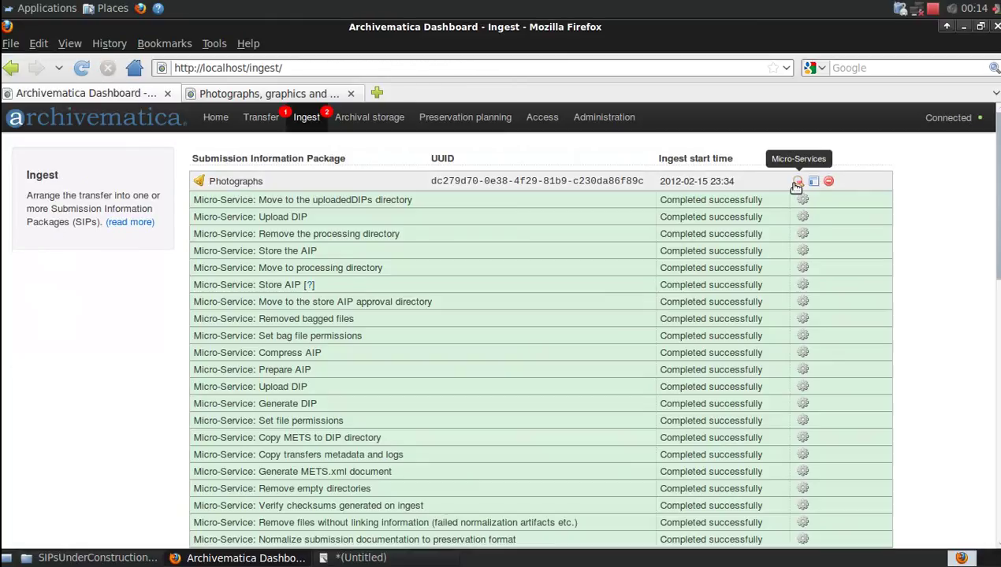
pyautogui.click(392, 123)
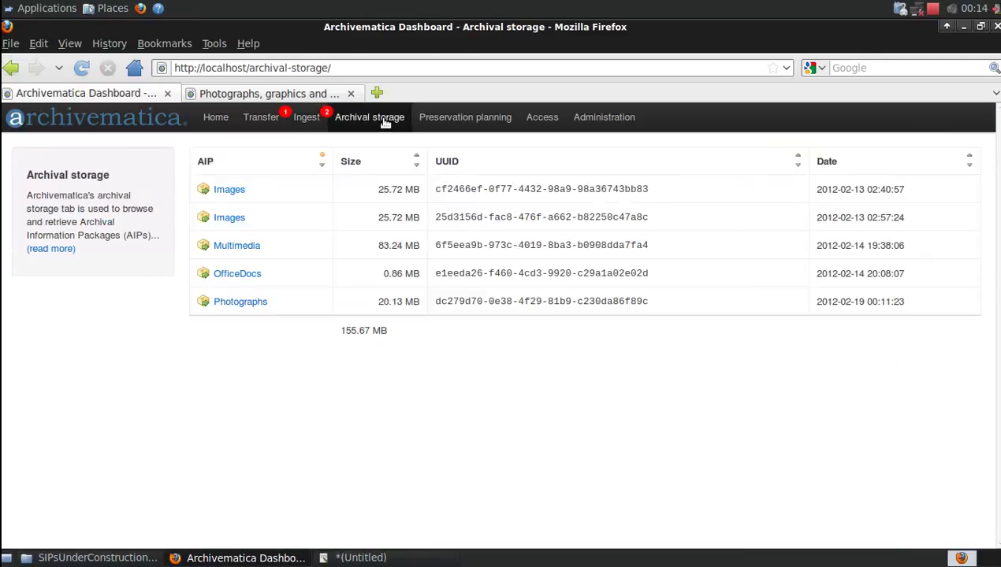
# - Review preservation planning normalization details, then view the Photographs DIP at /qubit/index.php/sc9cs;isad
pyautogui.click(465, 124)
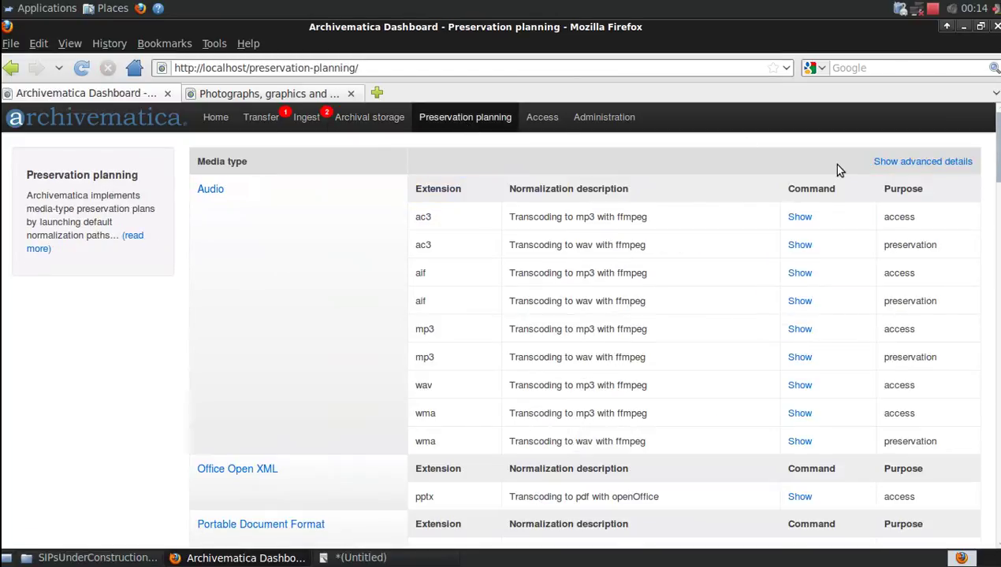
pyautogui.click(890, 163)
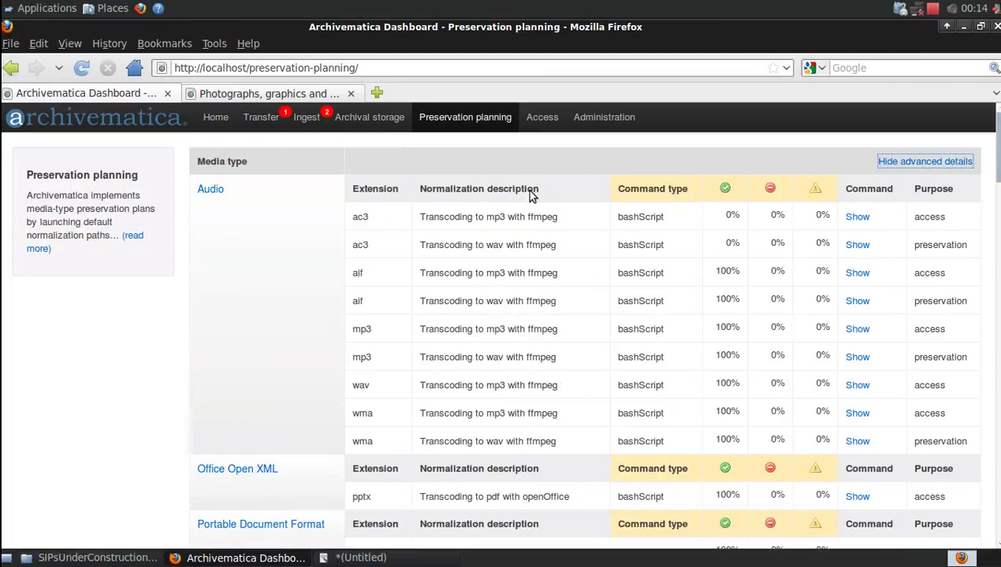
pyautogui.click(555, 118)
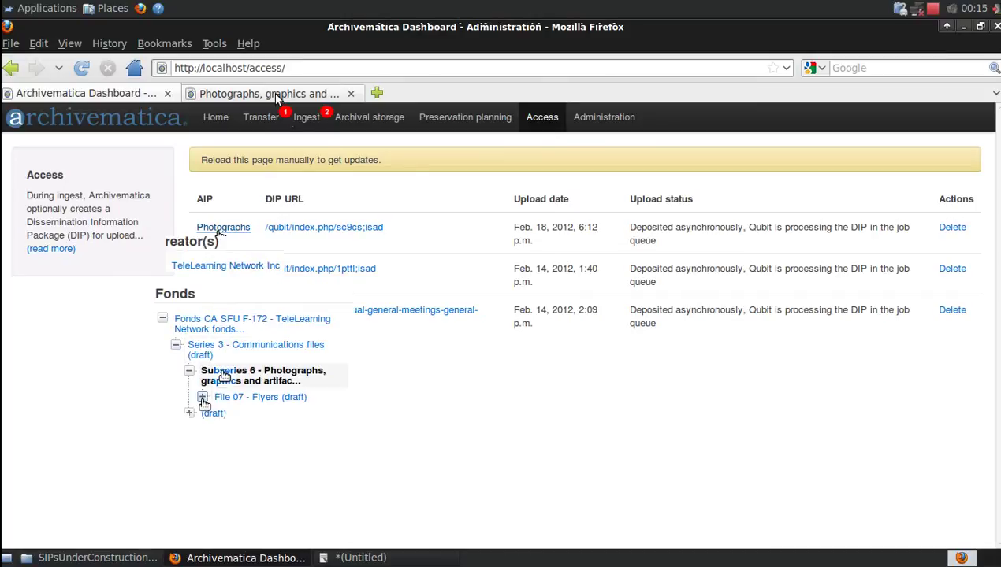
# - Open Qubit's Subseries 6 page and browse its new thumbnails, centring the Kofax test image
pyautogui.click(223, 373)
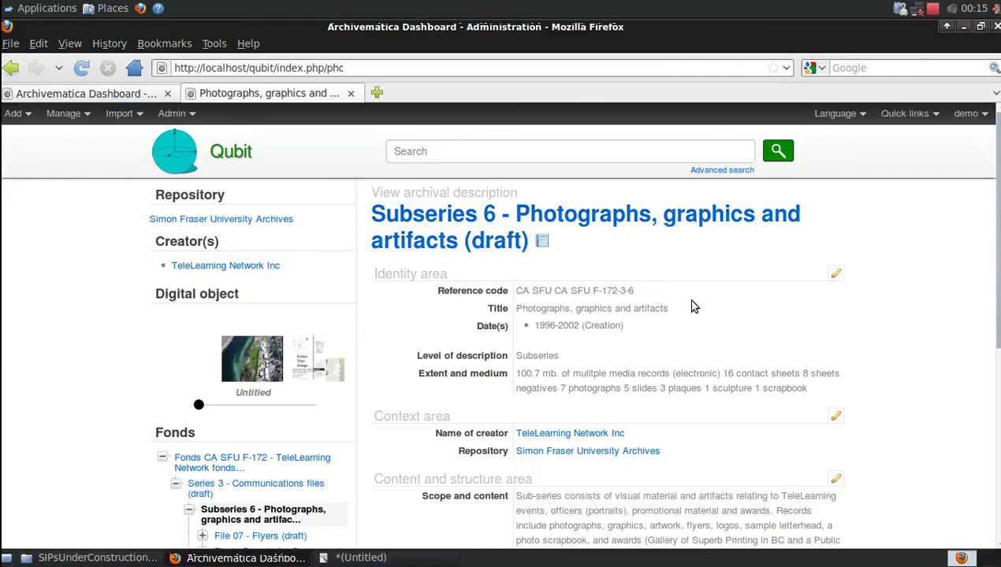
pyautogui.scroll(-2, 693, 307)
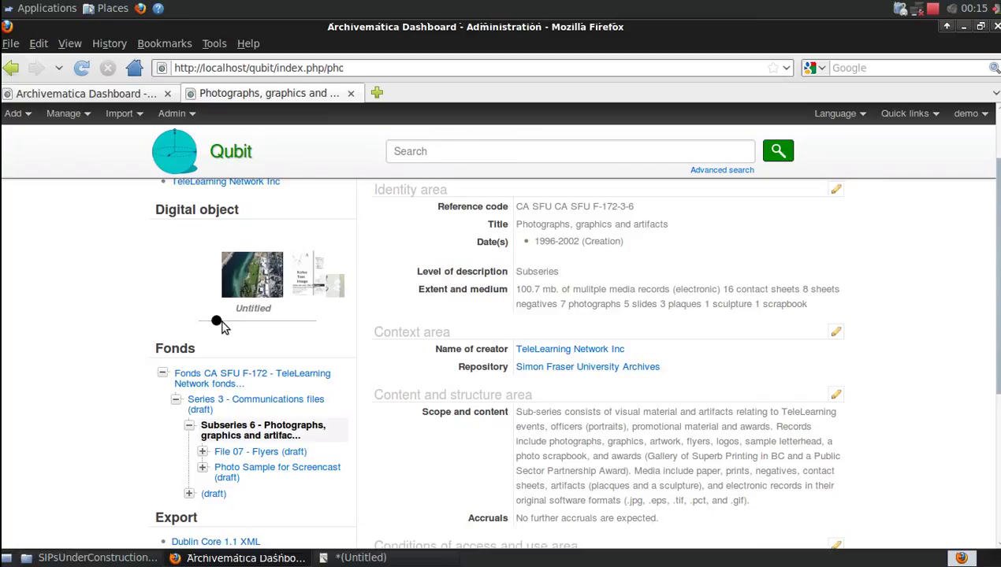
pyautogui.moveTo(221, 320); pyautogui.dragTo(234, 322)
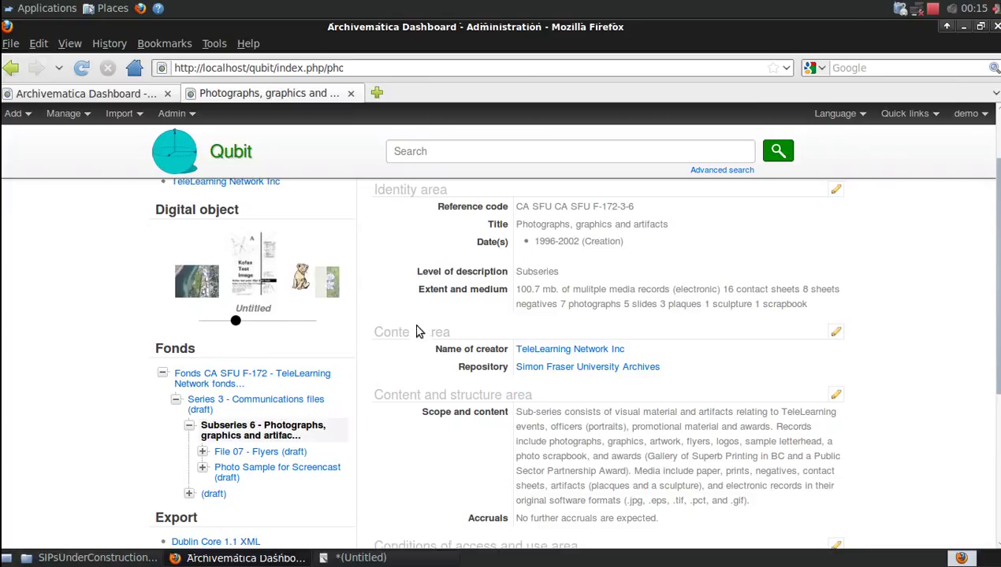
pyautogui.scroll(-2, 409, 331)
pyautogui.scroll(-2, 400, 334)
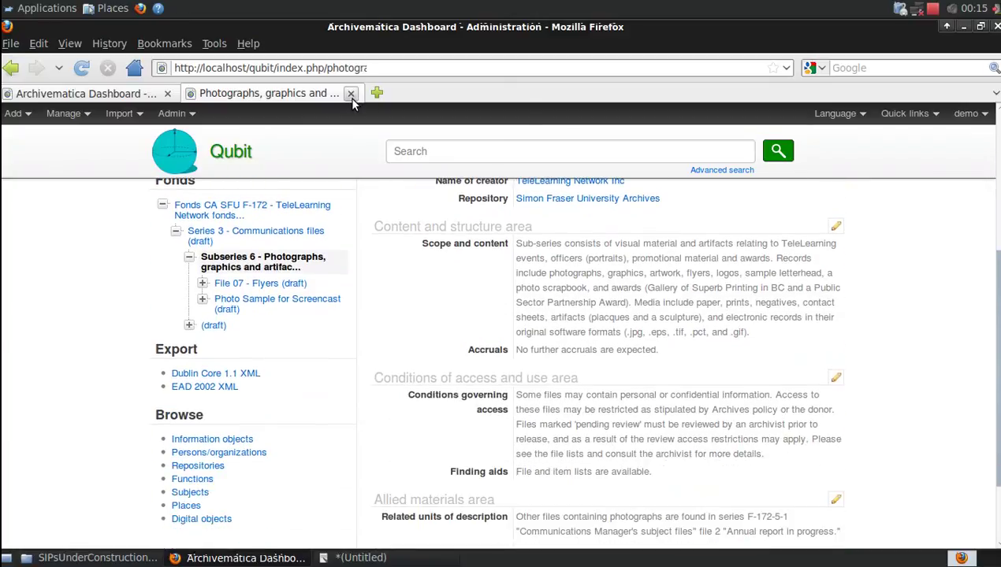
# - Switch back to Archivematica's Access page listing the Photographs, Multimedia and OfficeDocs DIPs
pyautogui.click(122, 96)
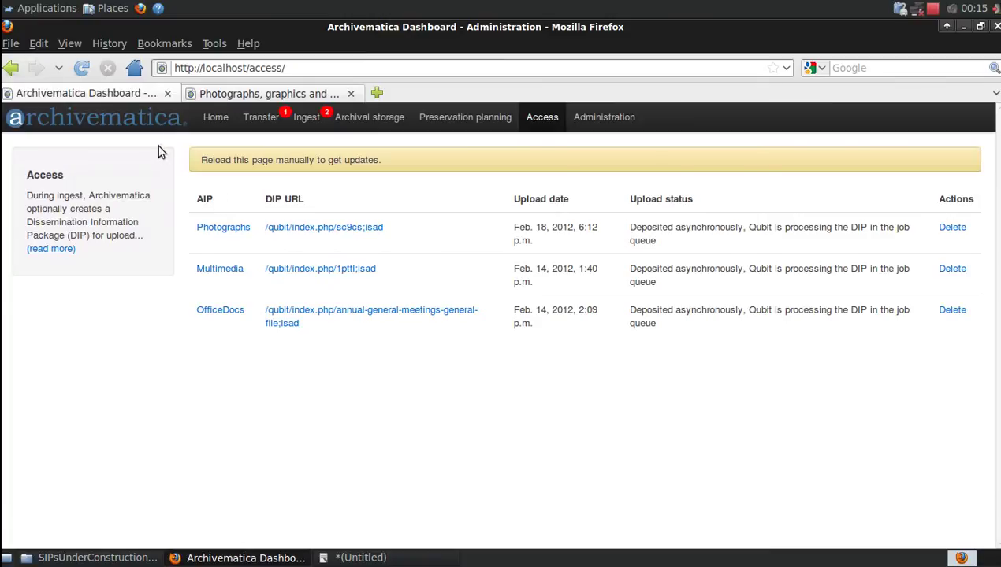